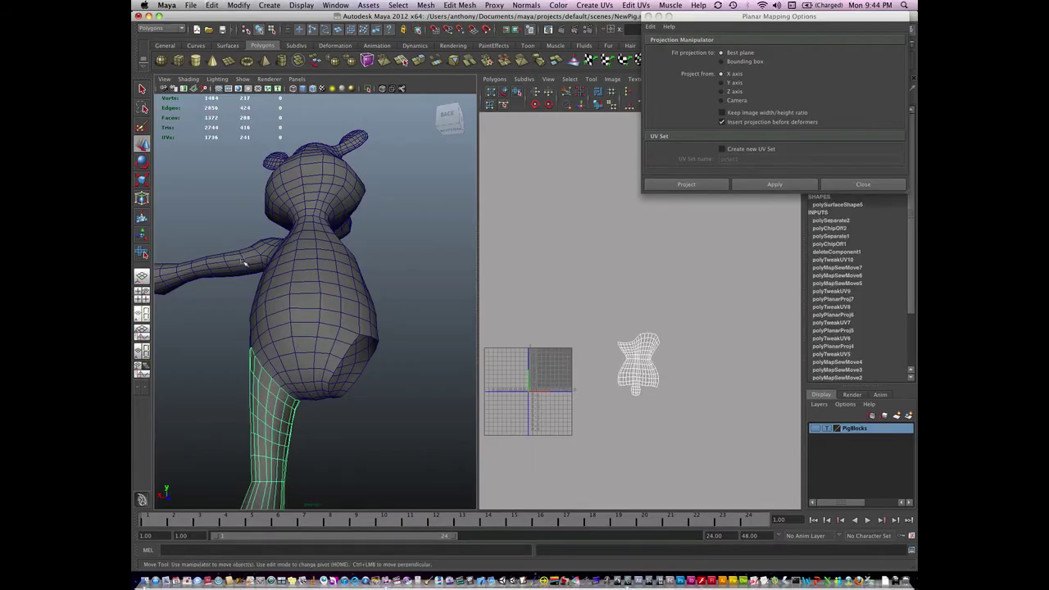
# - Delete the pig's right ear, leaving the ear on the same side as the remaining arm
pyautogui.click(245, 259)
pyautogui.click(281, 304)
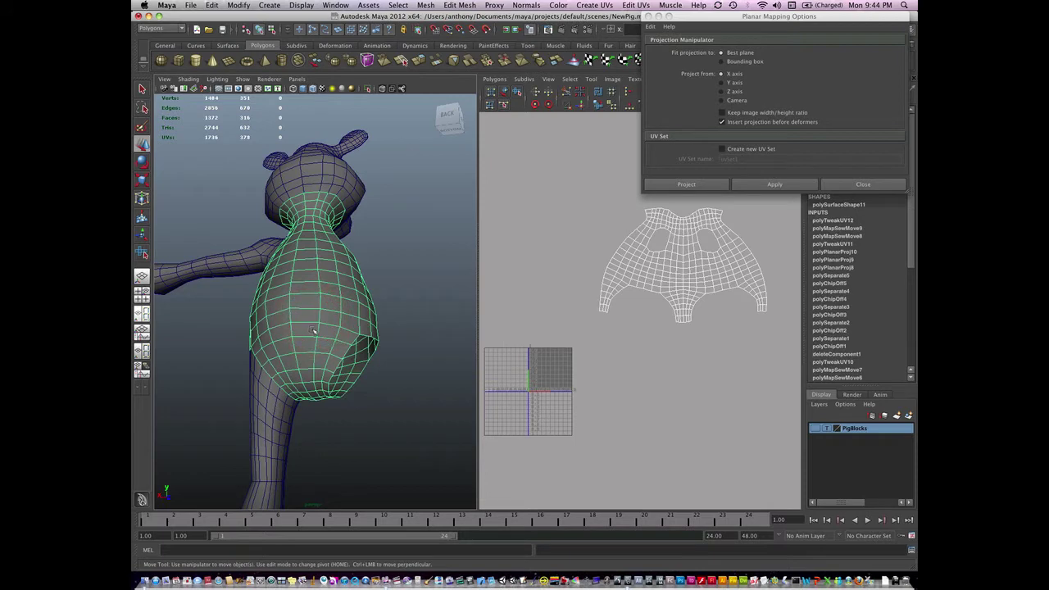
pyautogui.keyDown('alt'); pyautogui.moveTo(382, 356); pyautogui.dragTo(197, 391); pyautogui.keyUp('alt')
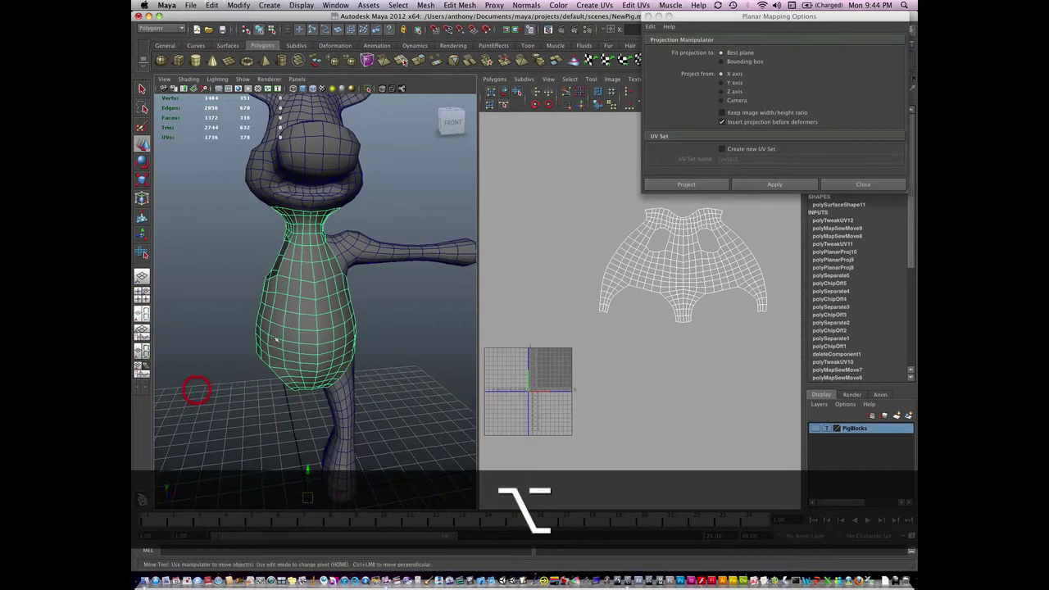
pyautogui.keyDown('alt'); pyautogui.moveTo(276, 339); pyautogui.dragTo(302, 443, button='middle'); pyautogui.keyUp('alt')
pyautogui.keyDown('alt'); pyautogui.moveTo(302, 442); pyautogui.dragTo(274, 421); pyautogui.keyUp('alt')
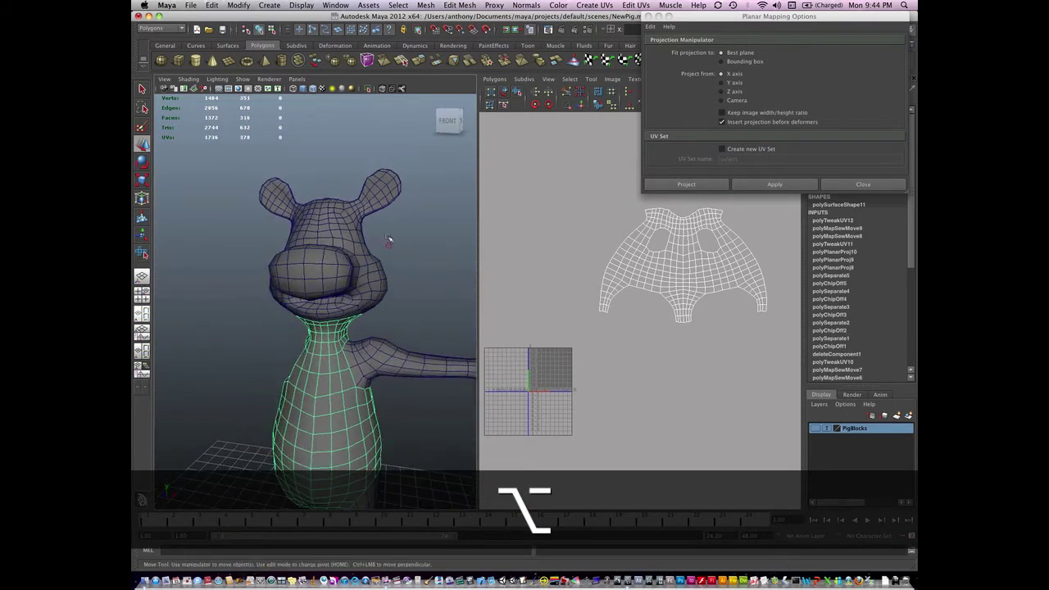
pyautogui.keyDown('alt'); pyautogui.moveTo(389, 239); pyautogui.dragTo(364, 280, button='middle'); pyautogui.keyUp('alt')
pyautogui.keyDown('alt'); pyautogui.moveTo(457, 262); pyautogui.dragTo(435, 243, button='right'); pyautogui.keyUp('alt')
pyautogui.moveTo(226, 204); pyautogui.dragTo(255, 188, button='right')
pyautogui.click(234, 205)
pyautogui.press('Delete')
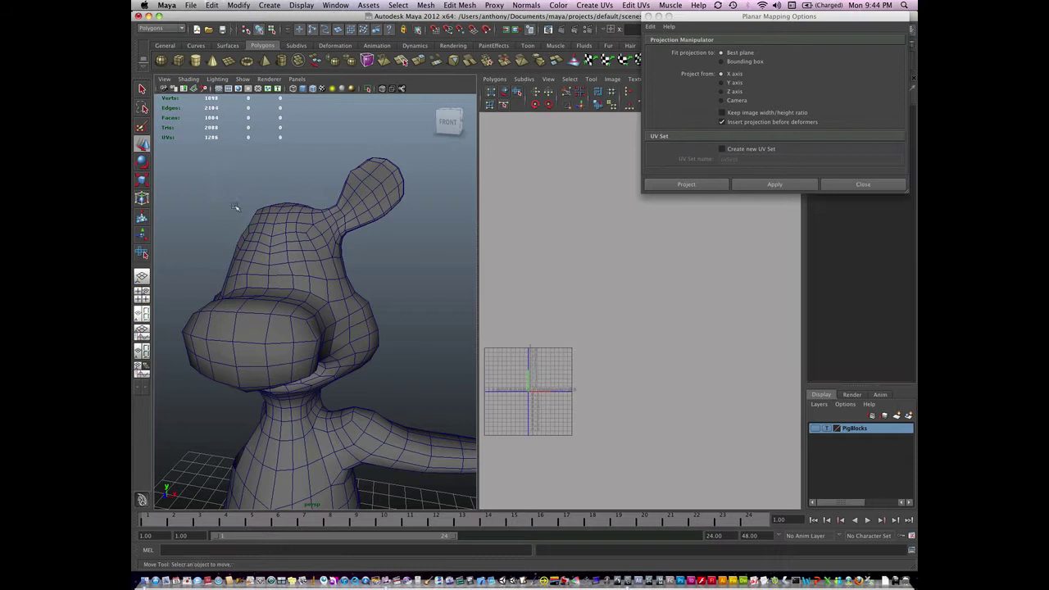
# - Select the loop of faces around the remaining ear's outer rim and apply a best-plane planar projection to it
pyautogui.moveTo(375, 212)
pyautogui.mouseDown()
pyautogui.moveTo(372, 222)
pyautogui.moveTo(240, 227)
pyautogui.moveTo(376, 231)
pyautogui.moveTo(352, 253)
pyautogui.moveTo(327, 340)
pyautogui.moveTo(386, 339)
pyautogui.moveTo(365, 328)
pyautogui.mouseUp()
pyautogui.moveTo(363, 333); pyautogui.dragTo(365, 357, button='right')
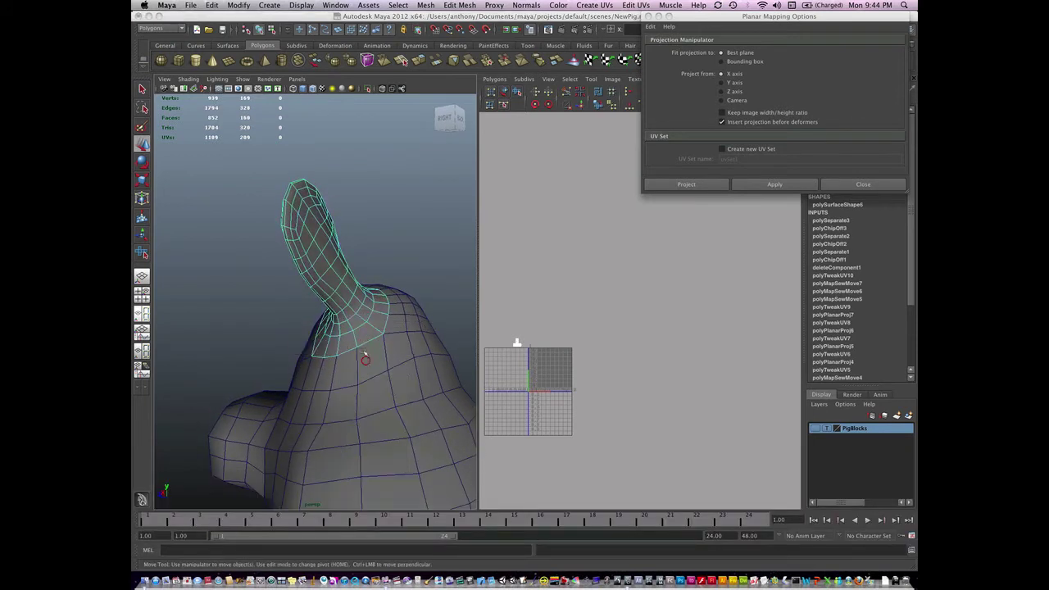
pyautogui.keyDown('shift'); pyautogui.click(363, 336); pyautogui.keyUp('shift')
pyautogui.keyDown('shift'); pyautogui.doubleClick(357, 323); pyautogui.keyUp('shift')
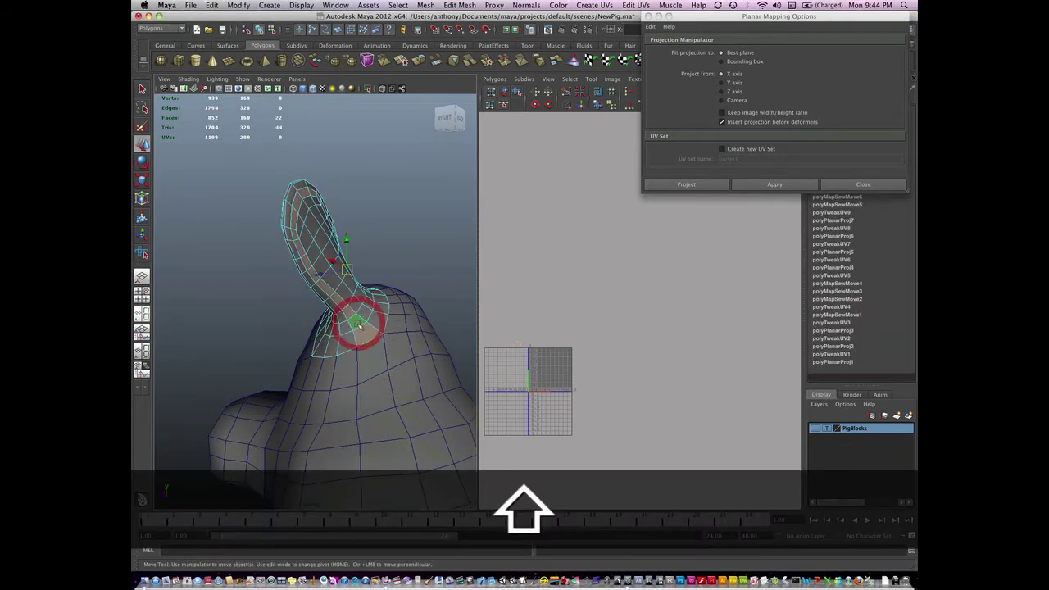
pyautogui.click(399, 251)
pyautogui.keyDown('alt'); pyautogui.moveTo(399, 251); pyautogui.dragTo(365, 309); pyautogui.keyUp('alt')
pyautogui.keyDown('shift'); pyautogui.click(343, 347); pyautogui.keyUp('shift')
pyautogui.keyDown('shift'); pyautogui.doubleClick(351, 331); pyautogui.keyUp('shift')
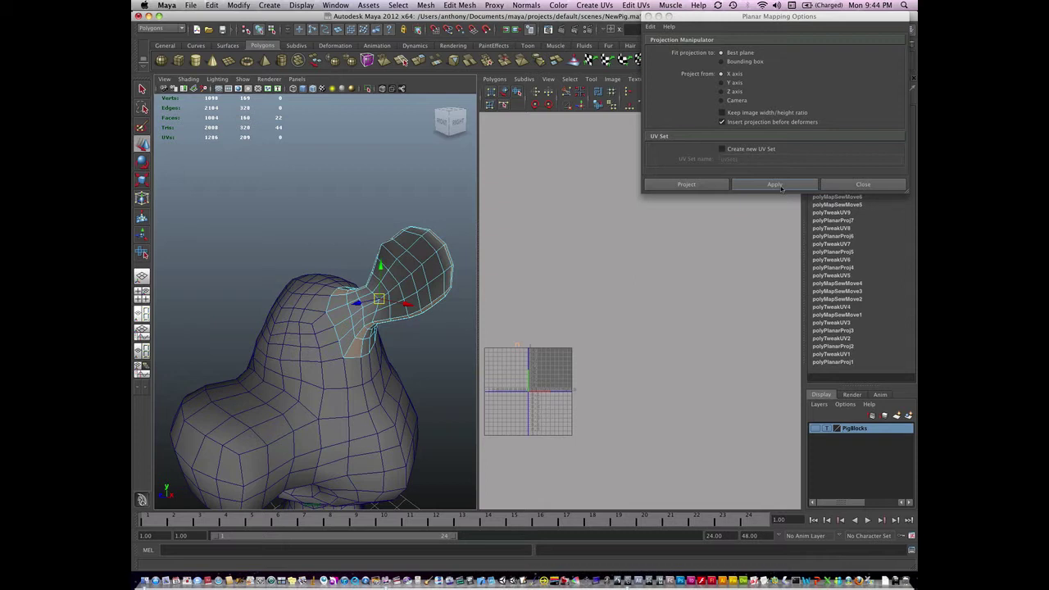
pyautogui.click(774, 185)
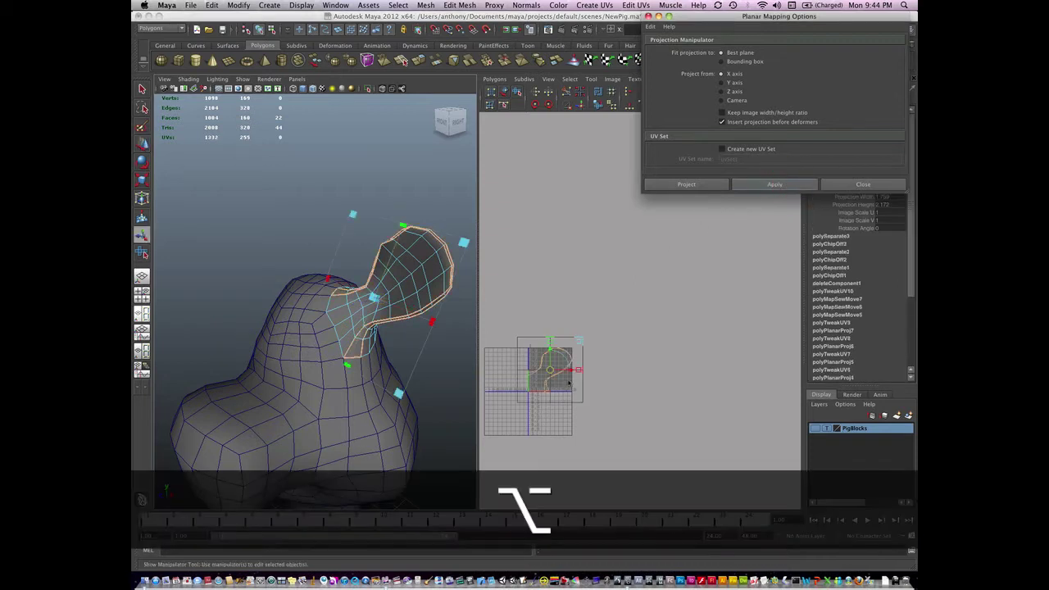
pyautogui.keyDown('alt'); pyautogui.moveTo(569, 388); pyautogui.dragTo(626, 379, button='right'); pyautogui.keyUp('alt')
pyautogui.keyDown('alt'); pyautogui.moveTo(543, 387); pyautogui.dragTo(608, 376, button='middle'); pyautogui.keyUp('alt')
# - Reselect the ear's rim face loop and invert the selection to get the ear's other faces
pyautogui.click(447, 403)
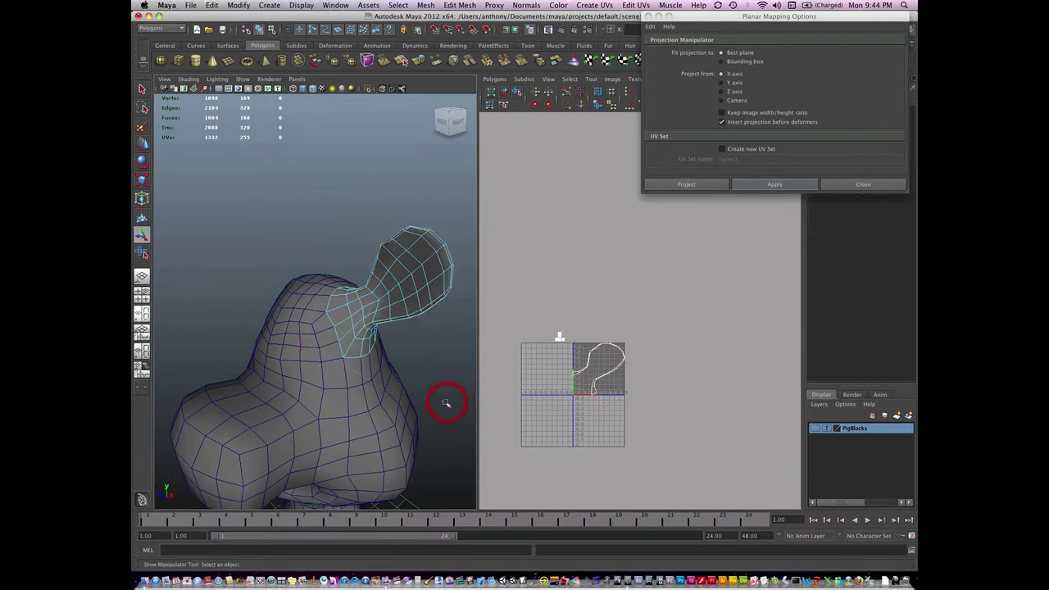
pyautogui.click(356, 349)
pyautogui.press('q')
pyautogui.keyDown('shift'); pyautogui.doubleClick(361, 337); pyautogui.keyUp('shift')
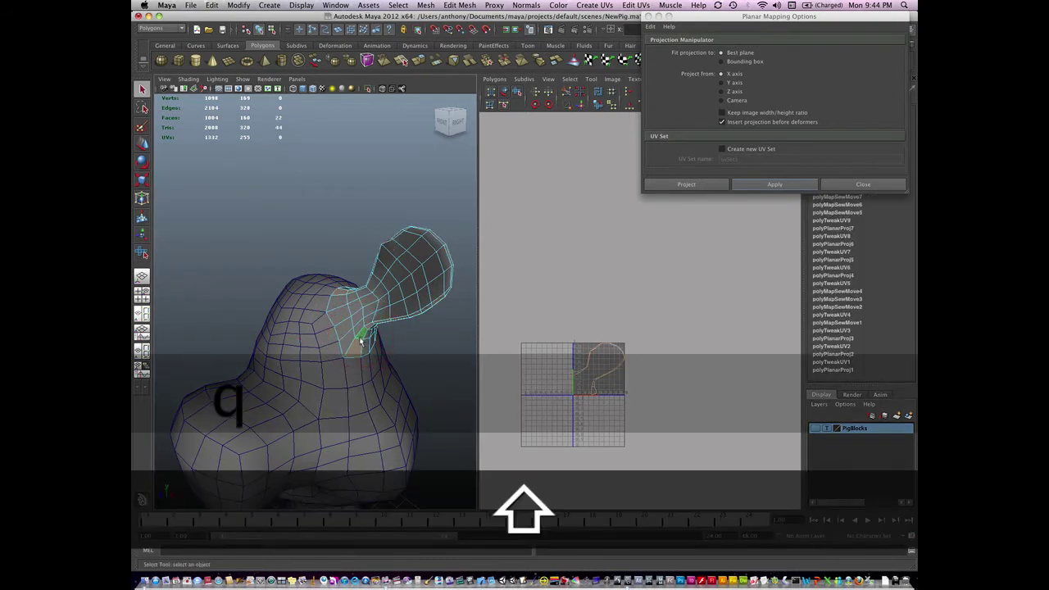
pyautogui.click(211, 5)
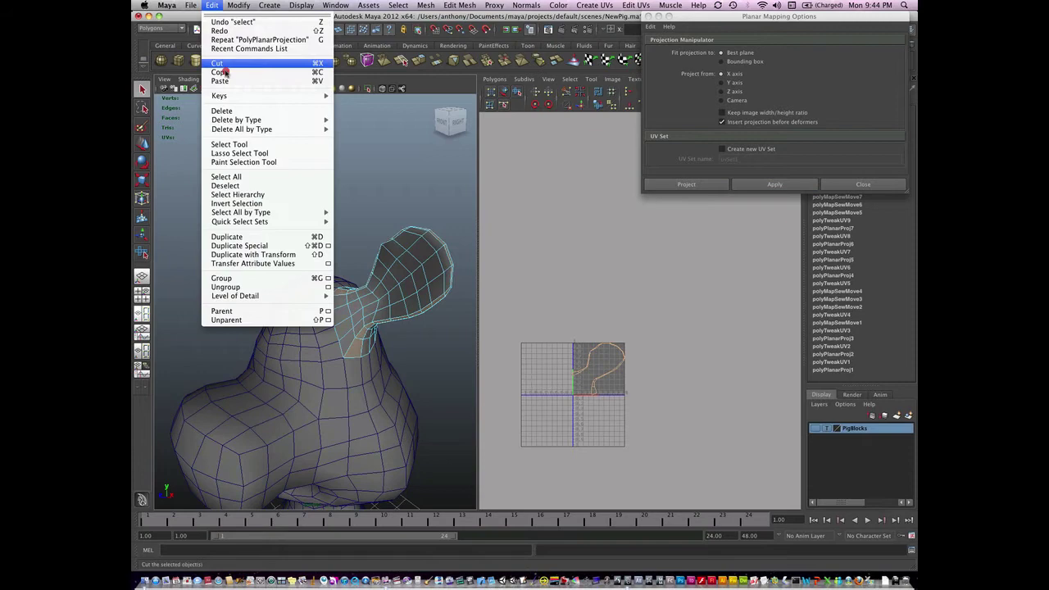
pyautogui.click(264, 200)
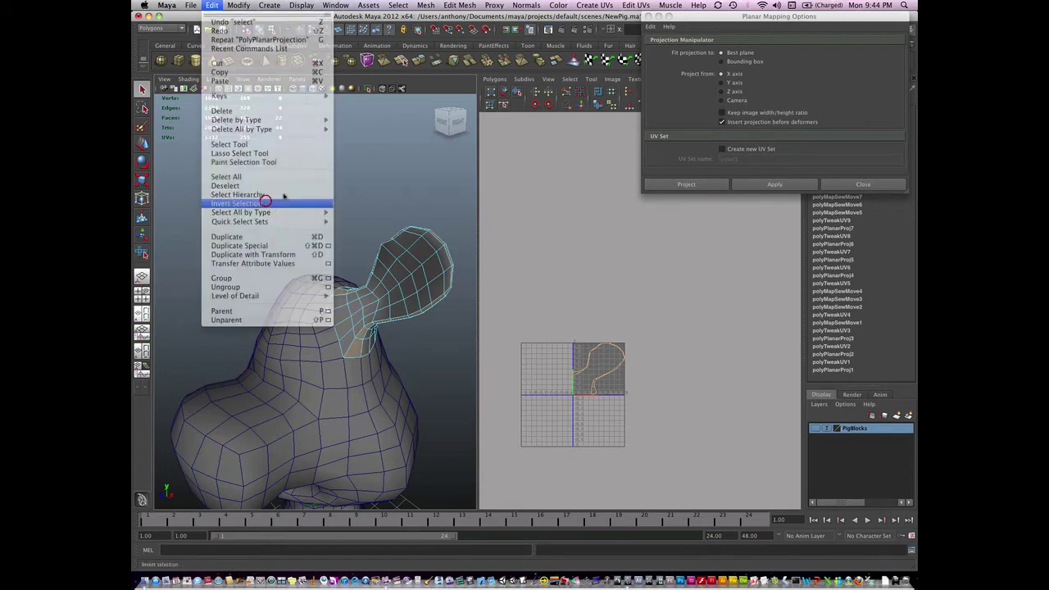
pyautogui.press('g')
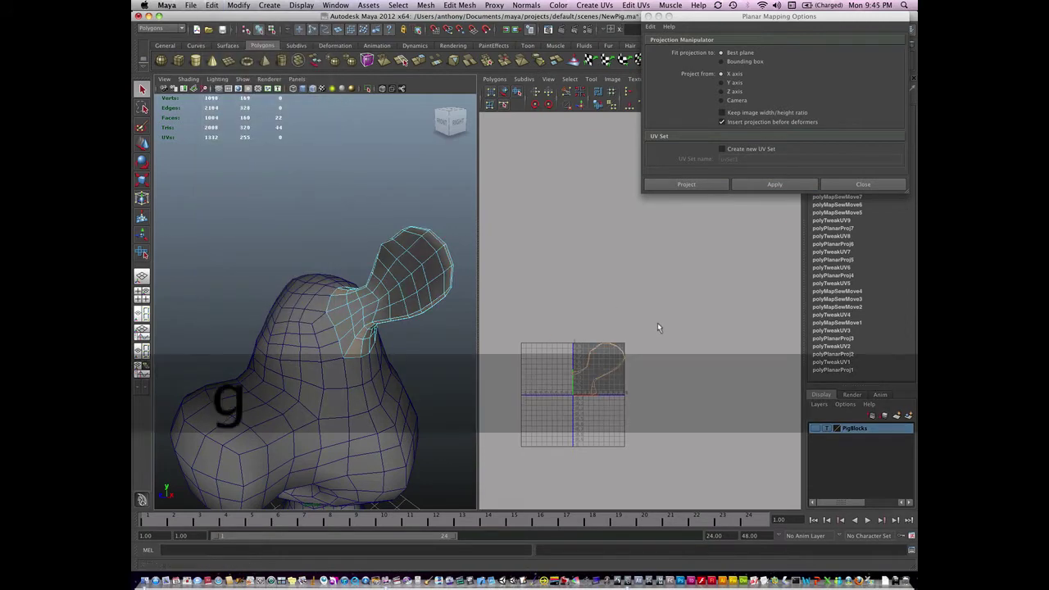
pyautogui.keyDown('alt'); pyautogui.moveTo(548, 372); pyautogui.dragTo(607, 410, button='right'); pyautogui.keyUp('alt')
pyautogui.keyDown('alt'); pyautogui.moveTo(564, 426); pyautogui.dragTo(635, 359, button='middle'); pyautogui.keyUp('alt')
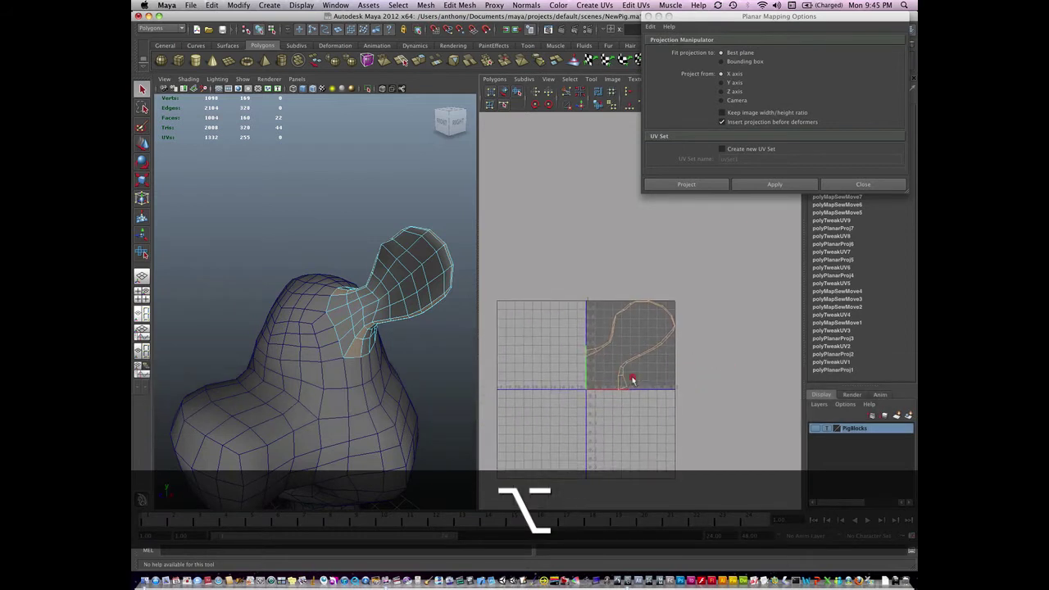
pyautogui.keyDown('alt'); pyautogui.moveTo(631, 379); pyautogui.dragTo(702, 376, button='right'); pyautogui.keyUp('alt')
pyautogui.rightClick(652, 364)
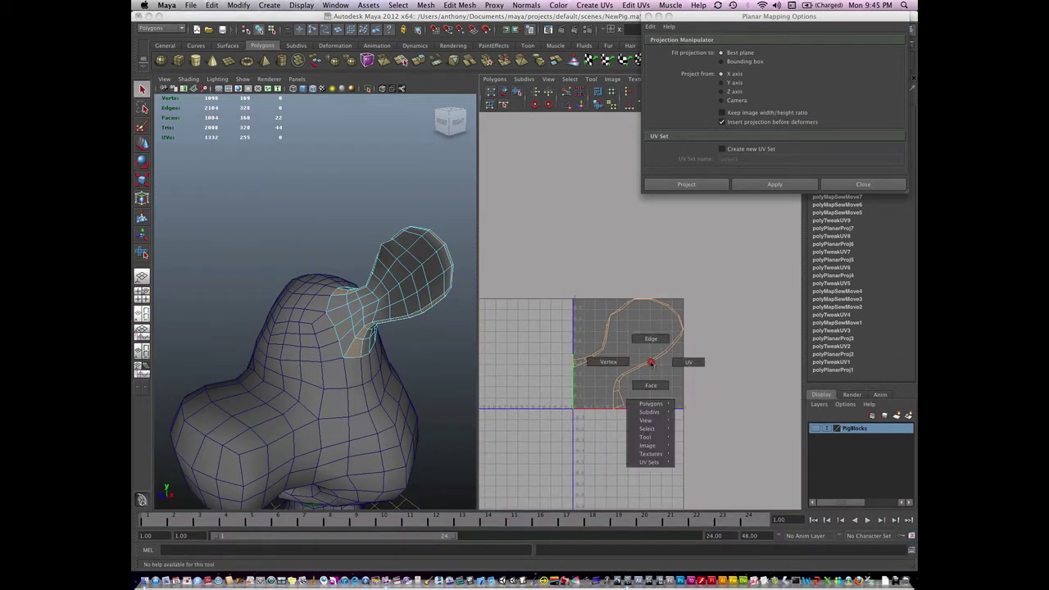
pyautogui.click(627, 369)
pyautogui.rightClick(407, 297)
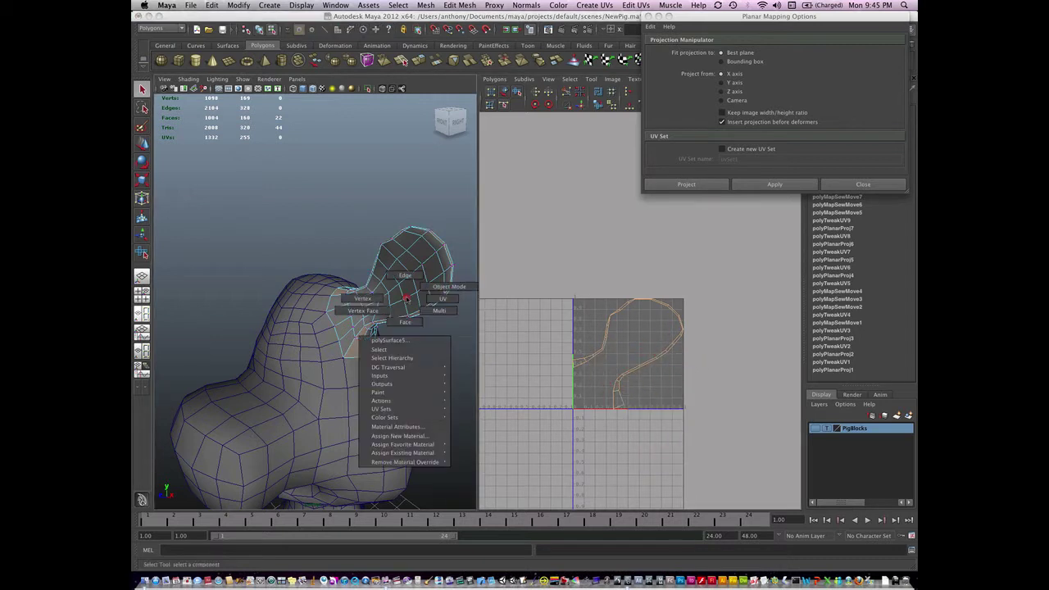
pyautogui.click(445, 287)
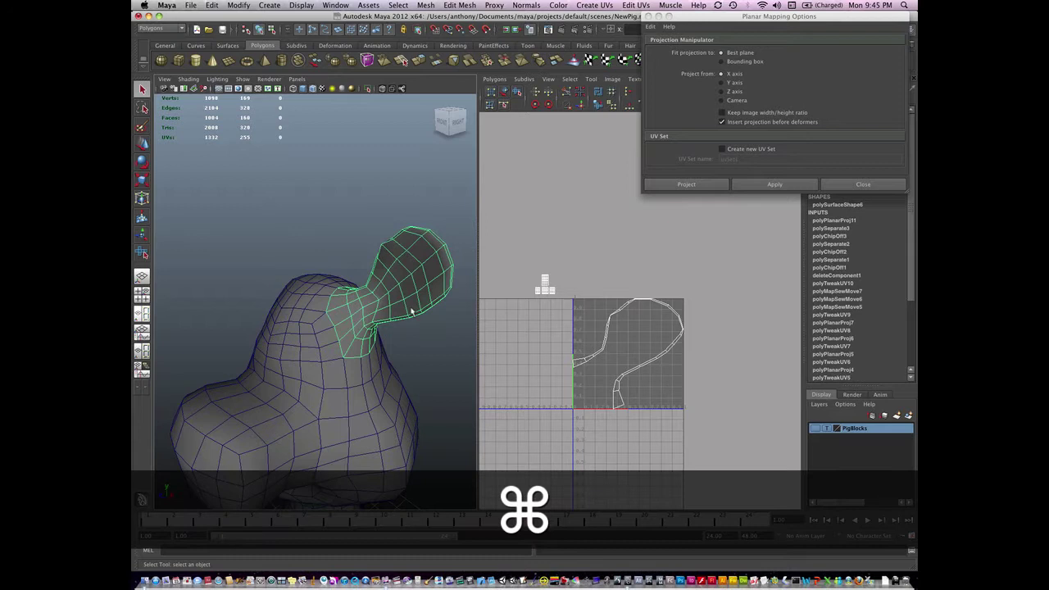
pyautogui.press('super+z')
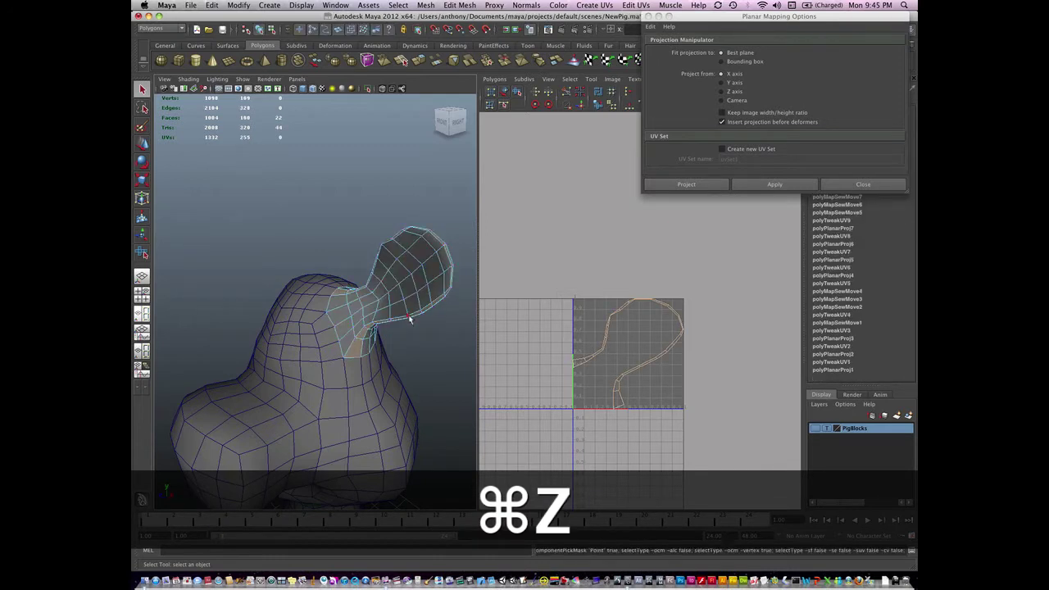
pyautogui.press('super+z')
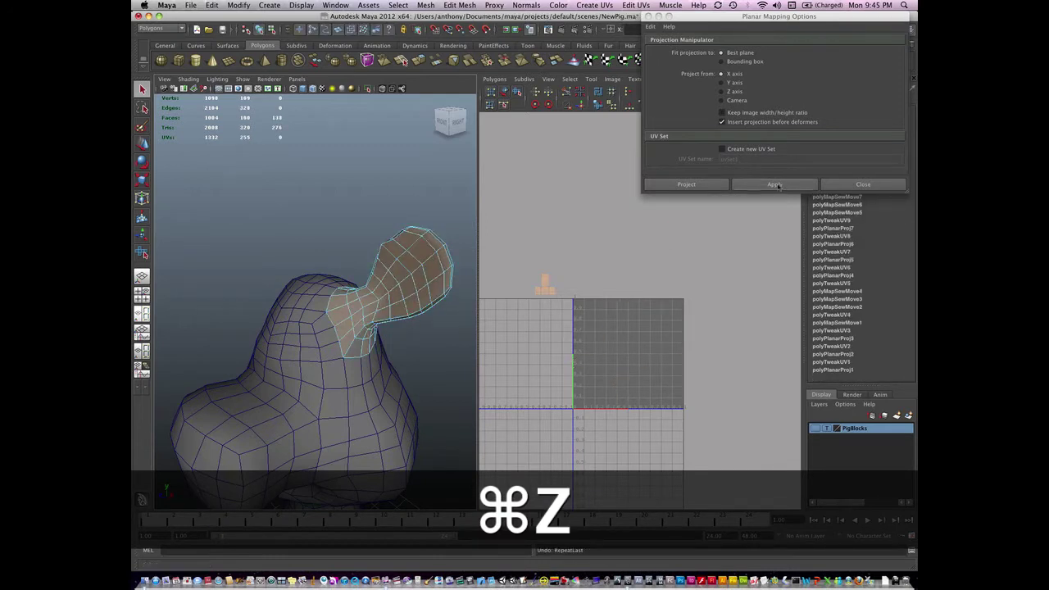
# - Apply a best-plane planar projection to the ear's non-rim faces and switch to selecting UVs
pyautogui.click(775, 184)
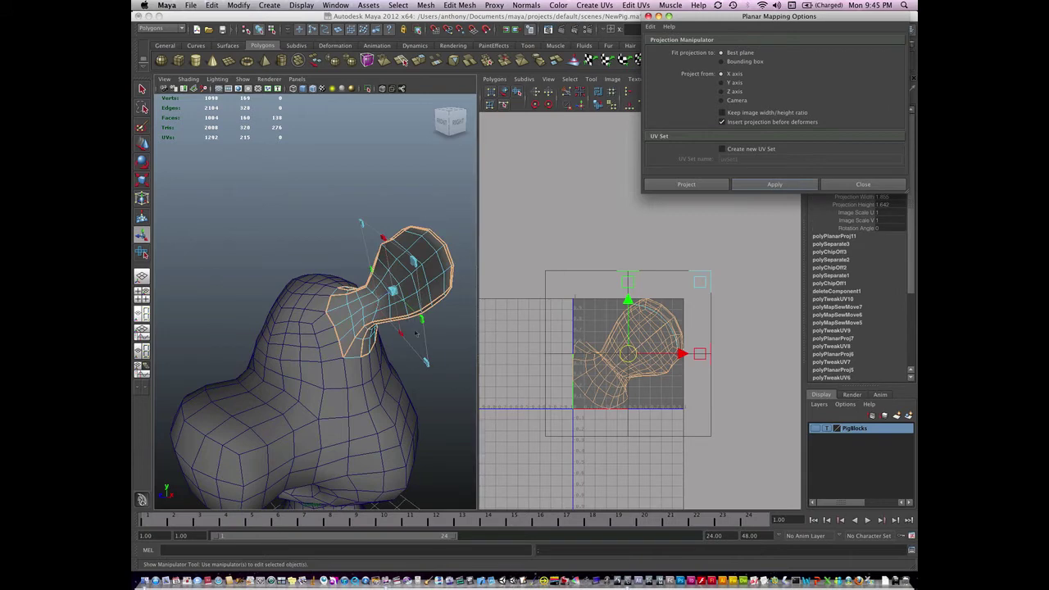
pyautogui.rightClick(603, 375)
pyautogui.moveTo(635, 372); pyautogui.dragTo(641, 375, button='right')
pyautogui.click(549, 397)
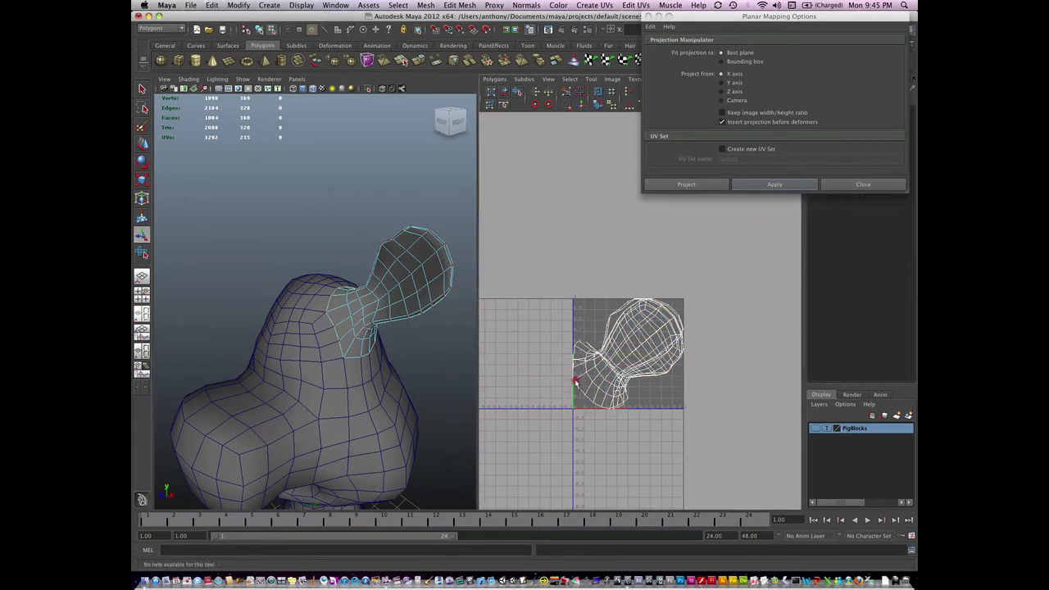
# - Grow a UV selection to cover the larger ear shell and move it above the 0–1 UV square
pyautogui.click(576, 380)
pyautogui.hotkey('shift', '.')
pyautogui.hotkey('shift', '.')
pyautogui.hotkey('shift', '.')
pyautogui.hotkey('shift', '.')
pyautogui.hotkey('shift', '.')
pyautogui.hotkey('shift', '.')
pyautogui.hotkey('shift', '.')
pyautogui.hotkey('shift', '.')
pyautogui.hotkey('shift', '.')
pyautogui.hotkey('shift', '.')
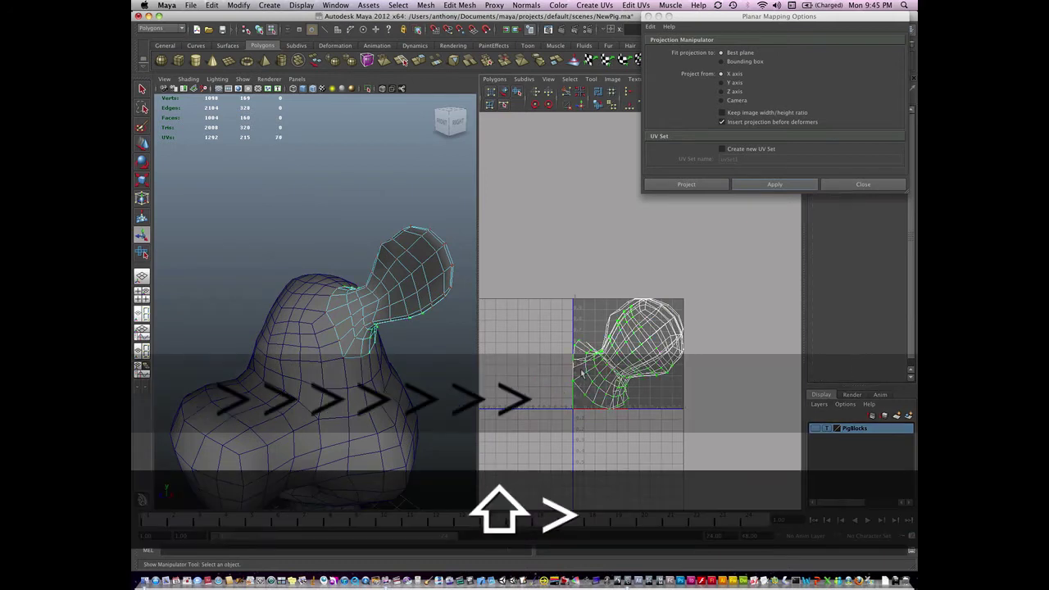
pyautogui.hotkey('shift', '.')
pyautogui.hotkey('shift', '.')
pyautogui.hotkey('shift', '.')
pyautogui.hotkey('shift', '.')
pyautogui.press('w')
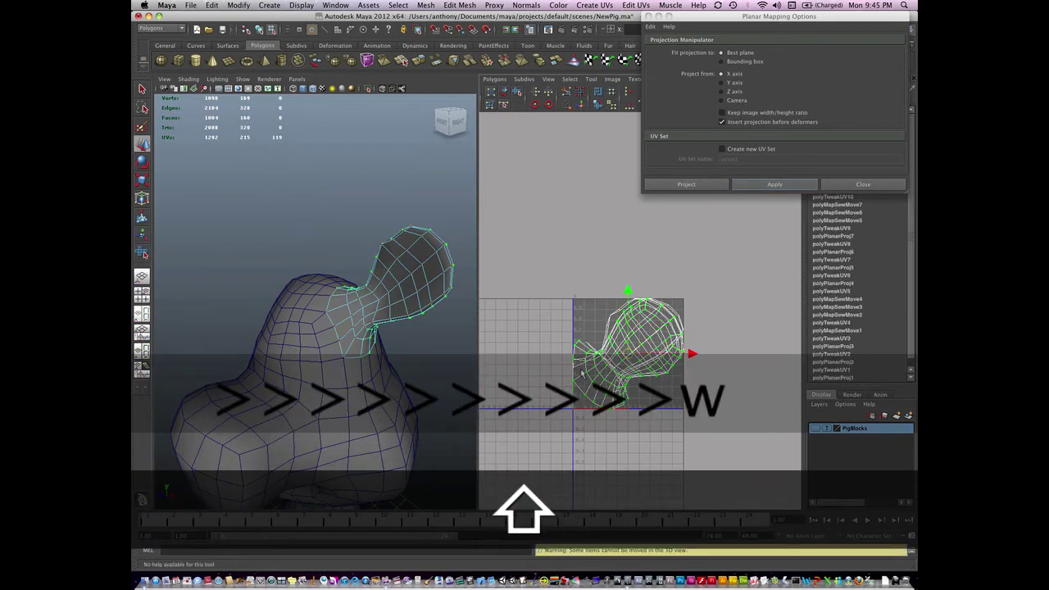
pyautogui.moveTo(628, 354); pyautogui.dragTo(565, 237)
# - Select the narrow rim strip's entire UV shell and move it outside the 0–1 square, up and to the right
pyautogui.moveTo(566, 374); pyautogui.dragTo(584, 354)
pyautogui.hotkey('shift', '.')
pyautogui.hotkey('shift', '.')
pyautogui.hotkey('shift', '.')
pyautogui.hotkey('shift', '.')
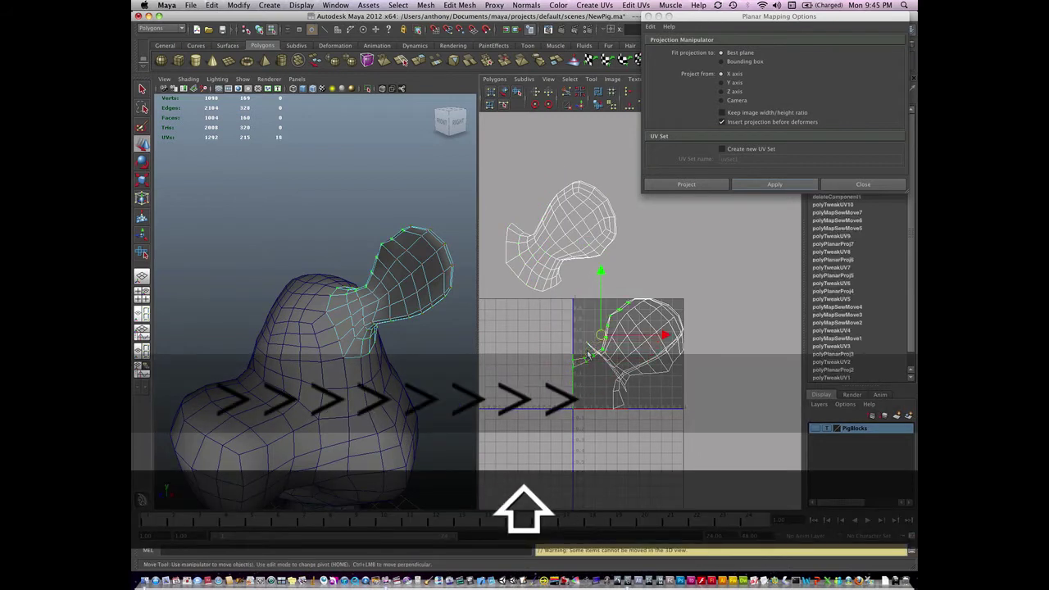
pyautogui.hotkey('shift', '.')
pyautogui.hotkey('shift', '.')
pyautogui.hotkey('shift', '.')
pyautogui.hotkey('shift', '.')
pyautogui.hotkey('shift', '.')
pyautogui.hotkey('shift', '.')
pyautogui.hotkey('shift', '.')
pyautogui.hotkey('shift', '.')
pyautogui.hotkey('shift', '.')
pyautogui.hotkey('shift', '.')
pyautogui.hotkey('shift', '.')
pyautogui.hotkey('shift', '.')
pyautogui.hotkey('shift', '.')
pyautogui.hotkey('shift', '.')
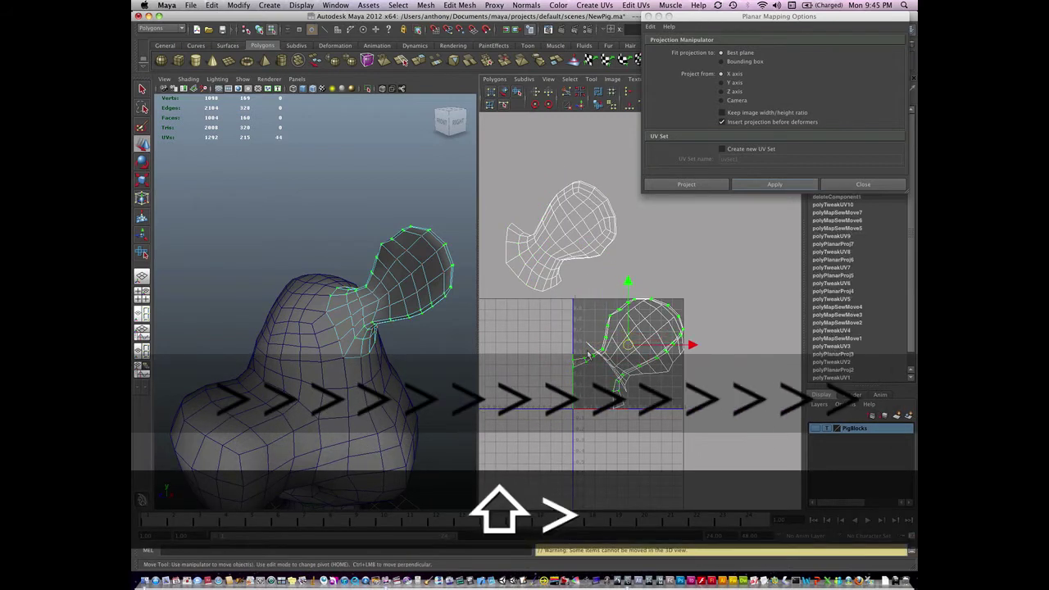
pyautogui.hotkey('shift', '.')
pyautogui.moveTo(628, 352); pyautogui.dragTo(694, 231)
# - Select the entire smaller ear shell and move it slightly down within the 0–1 UV square
pyautogui.click(644, 352)
pyautogui.hotkey('shift', '.')
pyautogui.hotkey('shift', '.')
pyautogui.hotkey('shift', '.')
pyautogui.hotkey('shift', '.')
pyautogui.hotkey('shift', '.')
pyautogui.hotkey('shift', '.')
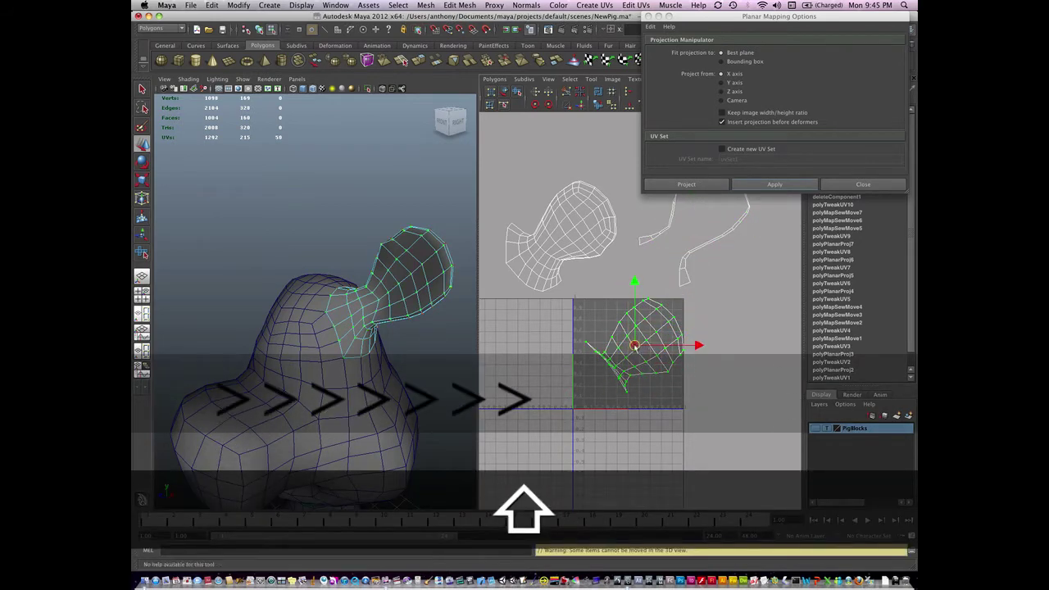
pyautogui.moveTo(634, 345); pyautogui.dragTo(633, 367)
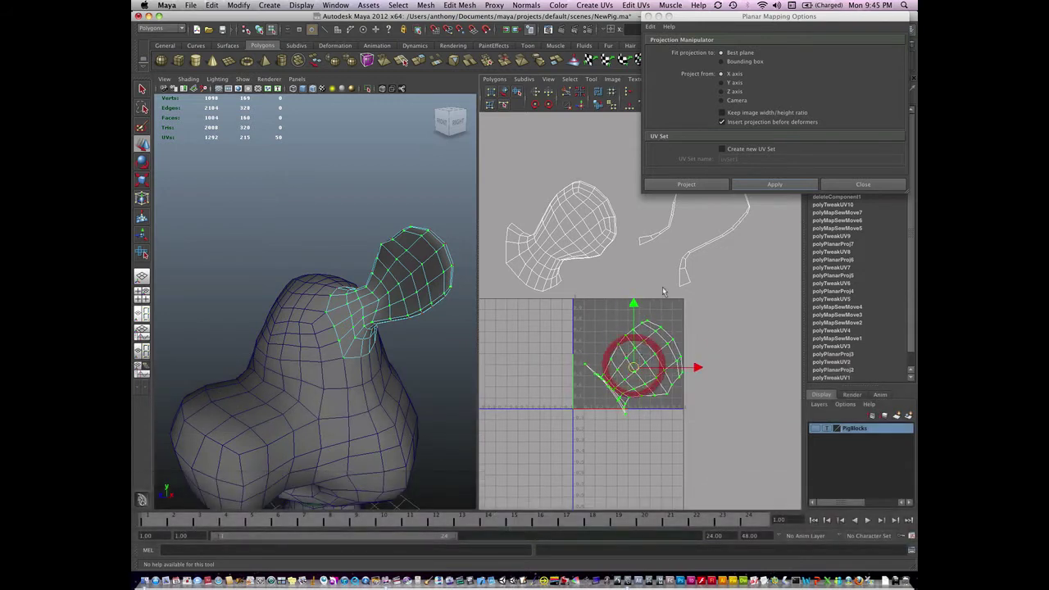
# - Try to move and sew the entire smaller ear shell, including its neck area, to the adjoining rim strip
pyautogui.moveTo(663, 288); pyautogui.dragTo(712, 255)
pyautogui.click(704, 380)
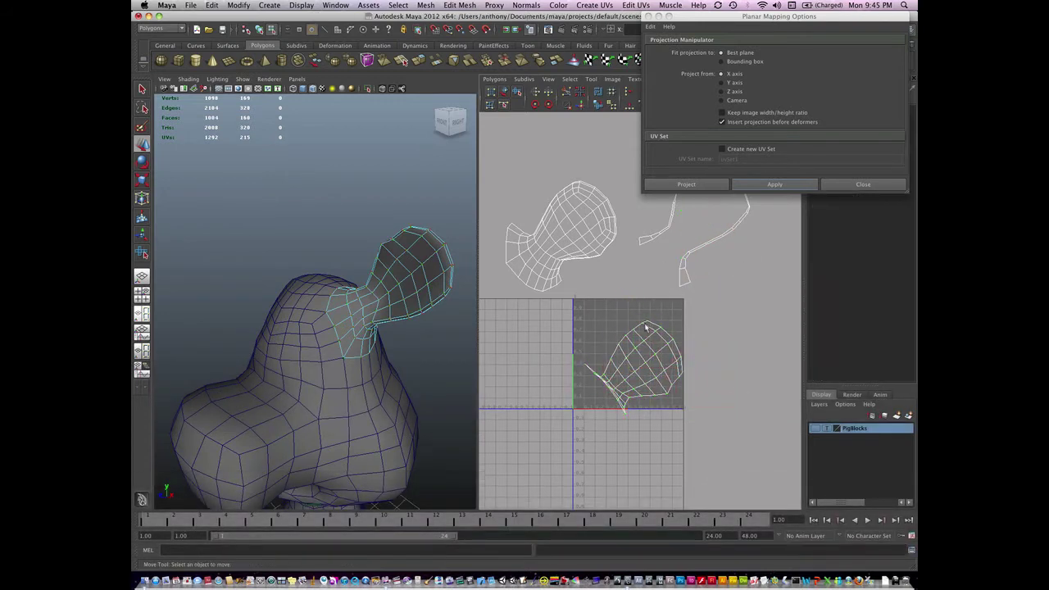
pyautogui.moveTo(690, 363); pyautogui.dragTo(691, 362)
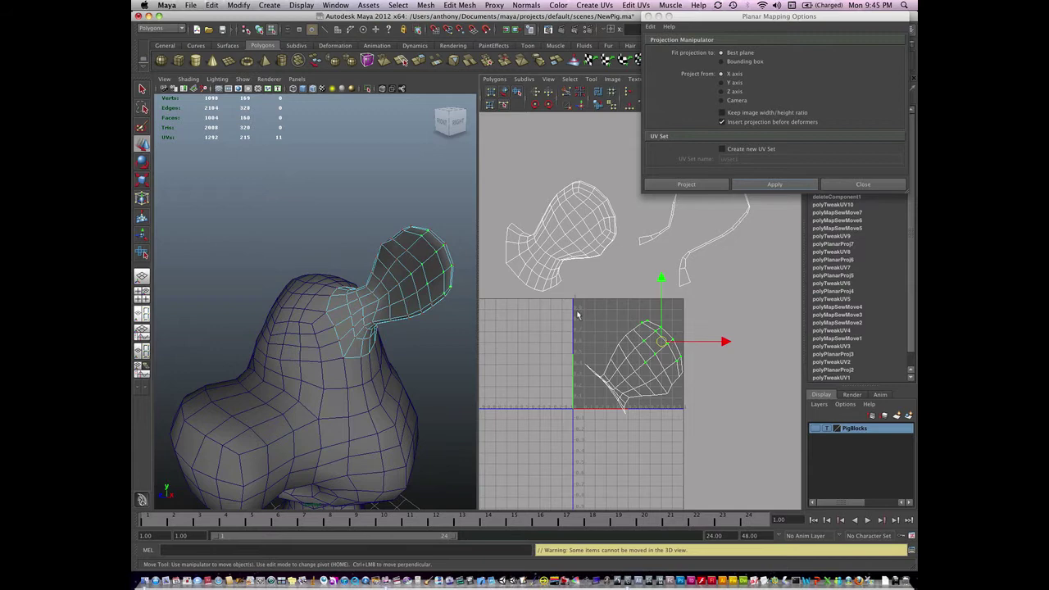
pyautogui.moveTo(585, 311); pyautogui.dragTo(671, 398)
pyautogui.moveTo(695, 434); pyautogui.dragTo(694, 433)
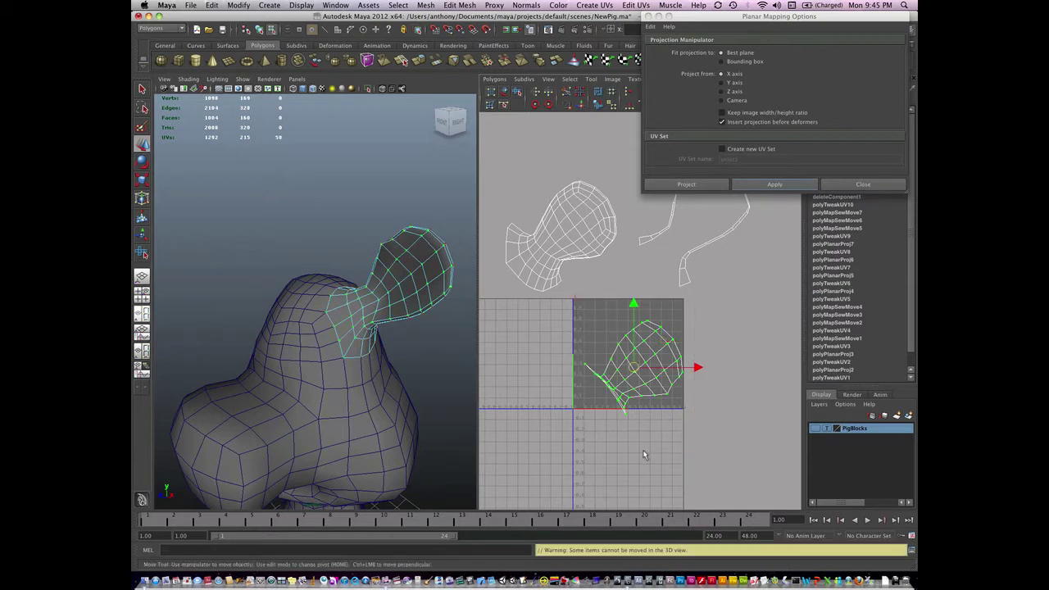
pyautogui.click(582, 107)
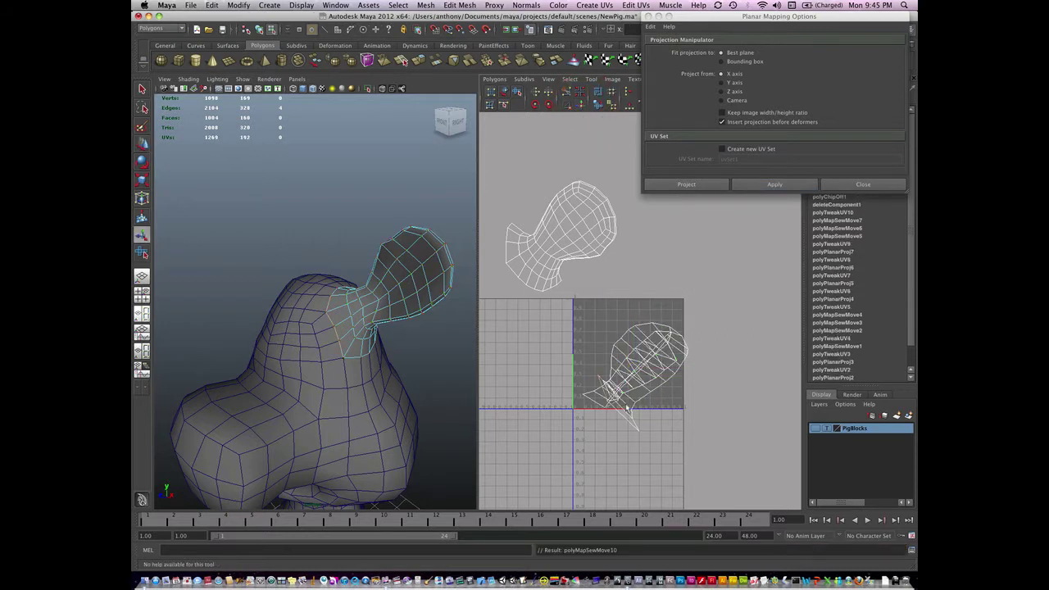
pyautogui.press('super+z')
pyautogui.click(618, 434)
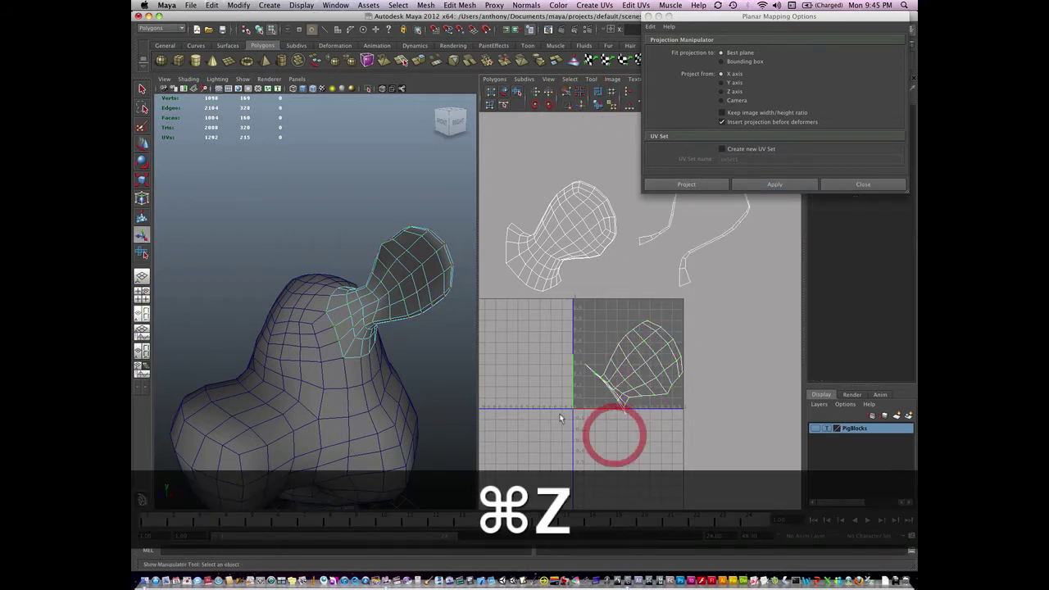
# - Select the smaller ear shell's UVs except the neck, move and sew them to the rim strip, and select the combined shell
pyautogui.press('alt')
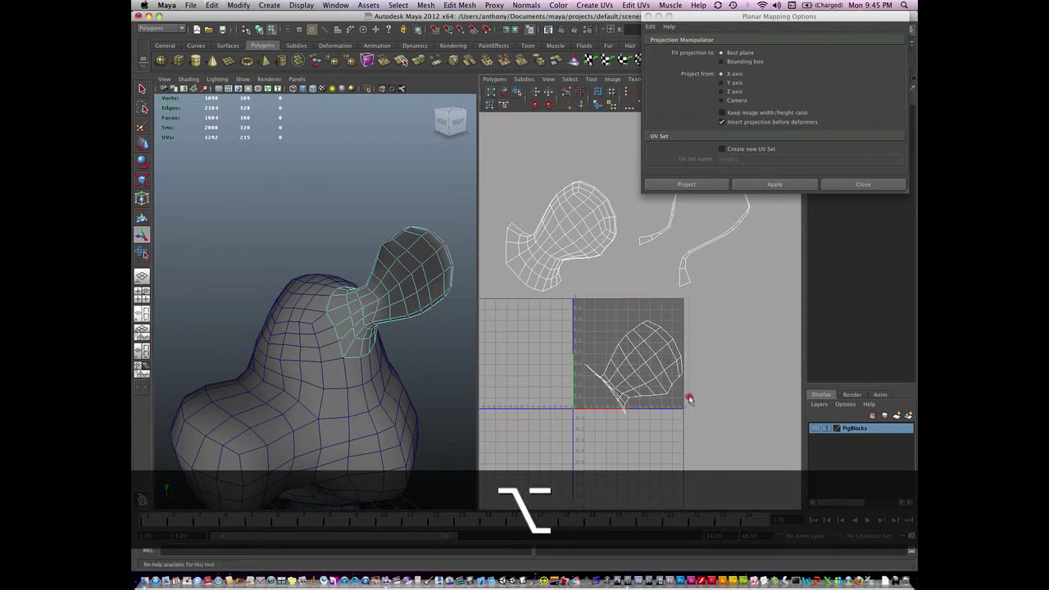
pyautogui.moveTo(689, 399); pyautogui.dragTo(598, 298)
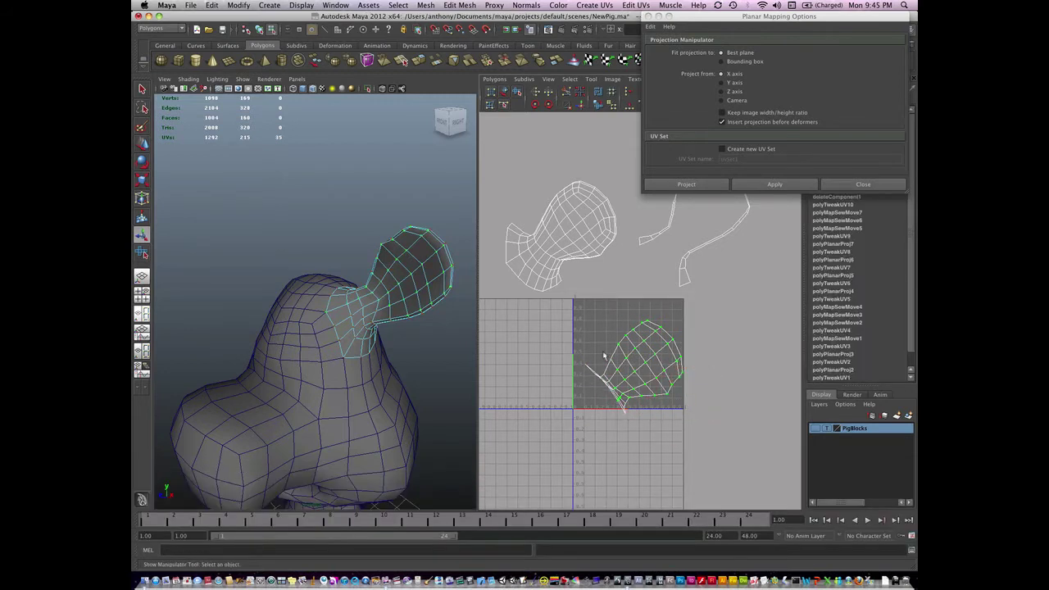
pyautogui.click(581, 105)
pyautogui.keyDown('ctrl'); pyautogui.moveTo(745, 452); pyautogui.dragTo(735, 436, button='right'); pyautogui.keyUp('ctrl')
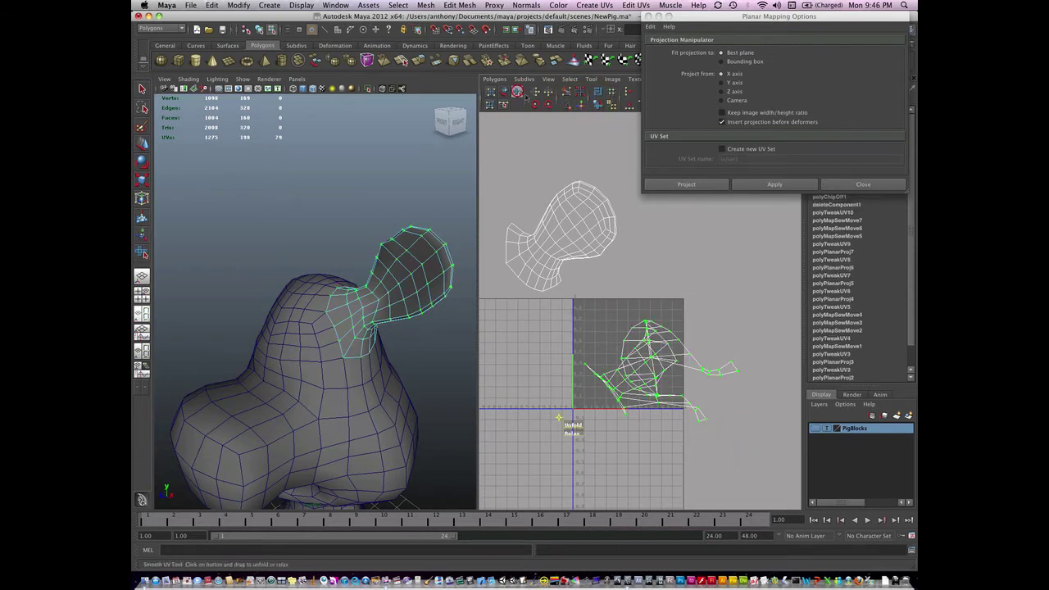
# - Unfold the combined ear and rim shell repeatedly with the Smooth UV tool until the folded mesh opens out flat
pyautogui.moveTo(576, 424); pyautogui.dragTo(721, 423)
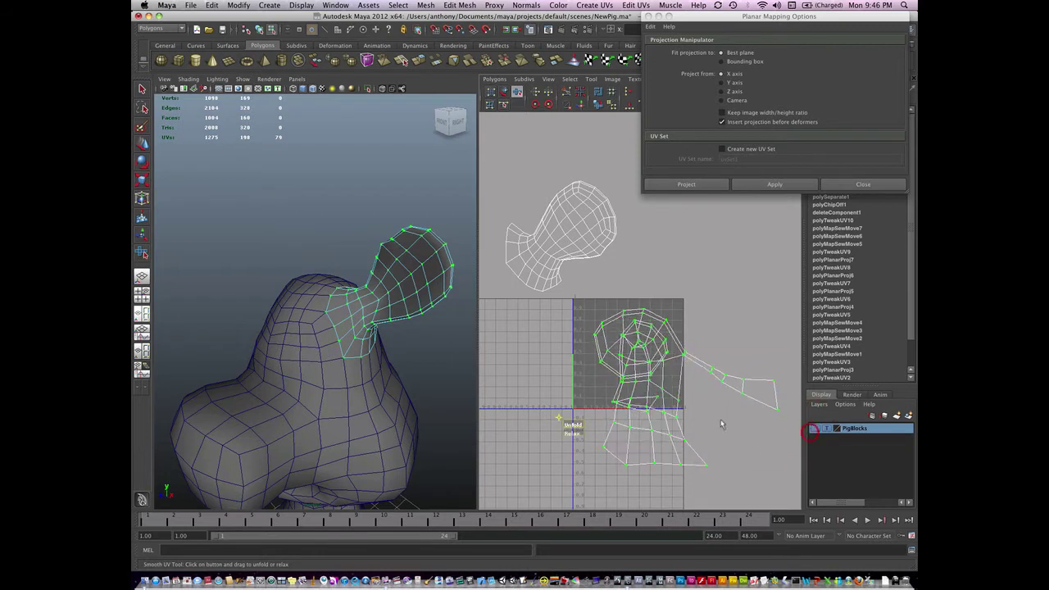
pyautogui.moveTo(572, 425); pyautogui.dragTo(742, 423)
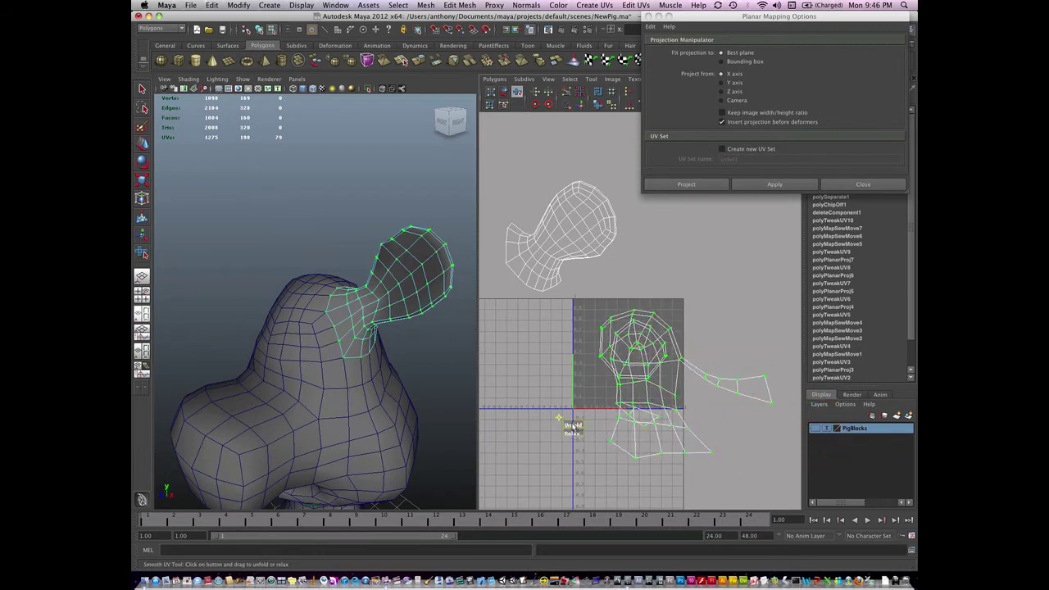
pyautogui.moveTo(572, 425); pyautogui.dragTo(740, 427)
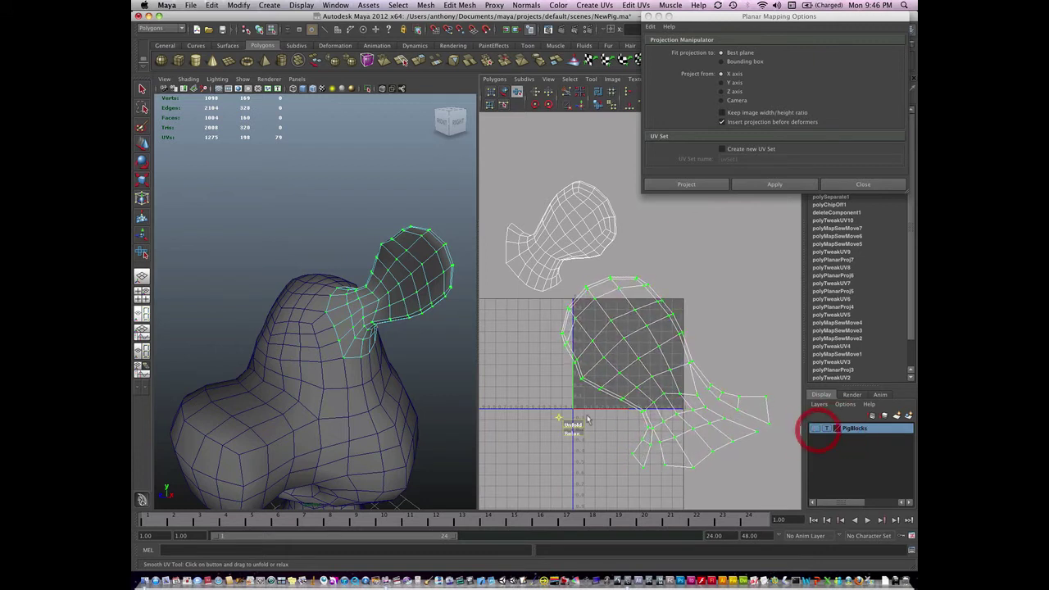
# - Select the UVs along the split border in the unfolded ear shell's neck and move and sew those edges together
pyautogui.click(699, 403)
pyautogui.keyDown('shift'); pyautogui.click(716, 426); pyautogui.keyUp('shift')
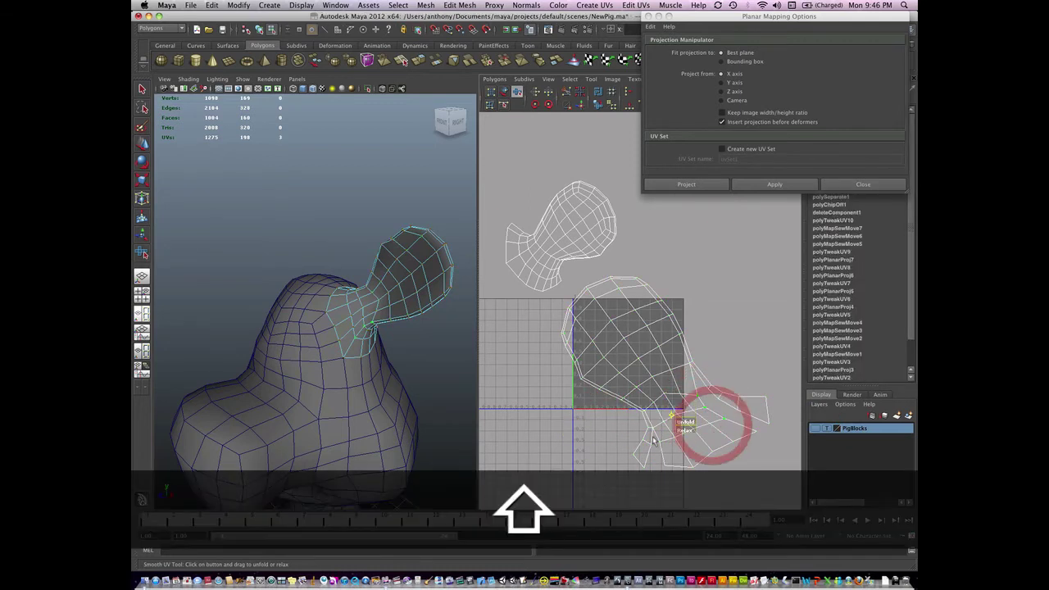
pyautogui.keyDown('shift'); pyautogui.click(653, 449); pyautogui.keyUp('shift')
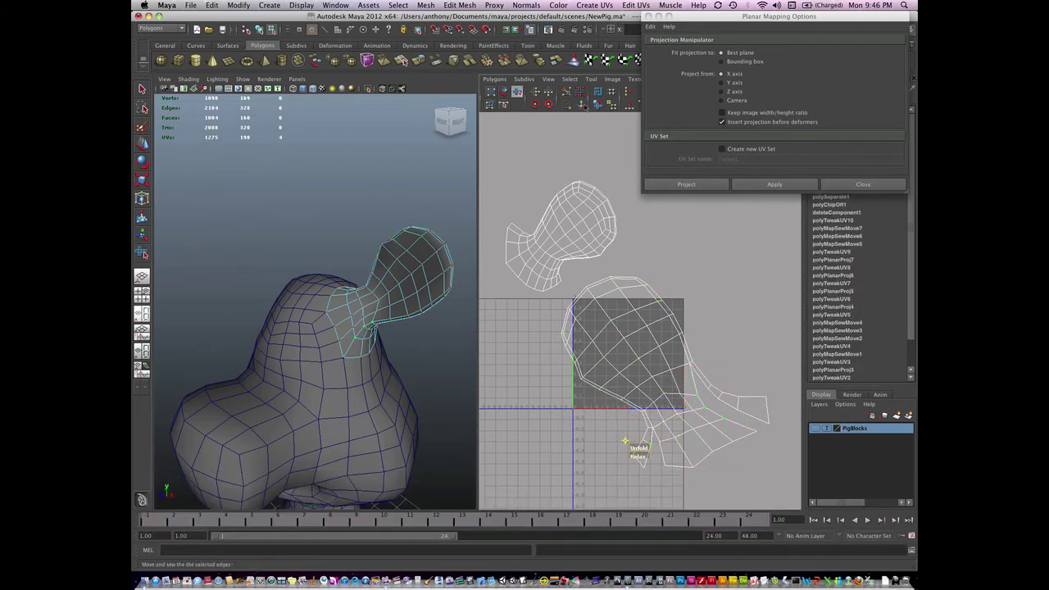
pyautogui.click(583, 104)
# - Select the entire larger ear shell with its sewn neck and unfold it again with the Smooth UV tool
pyautogui.moveTo(548, 331); pyautogui.dragTo(660, 414)
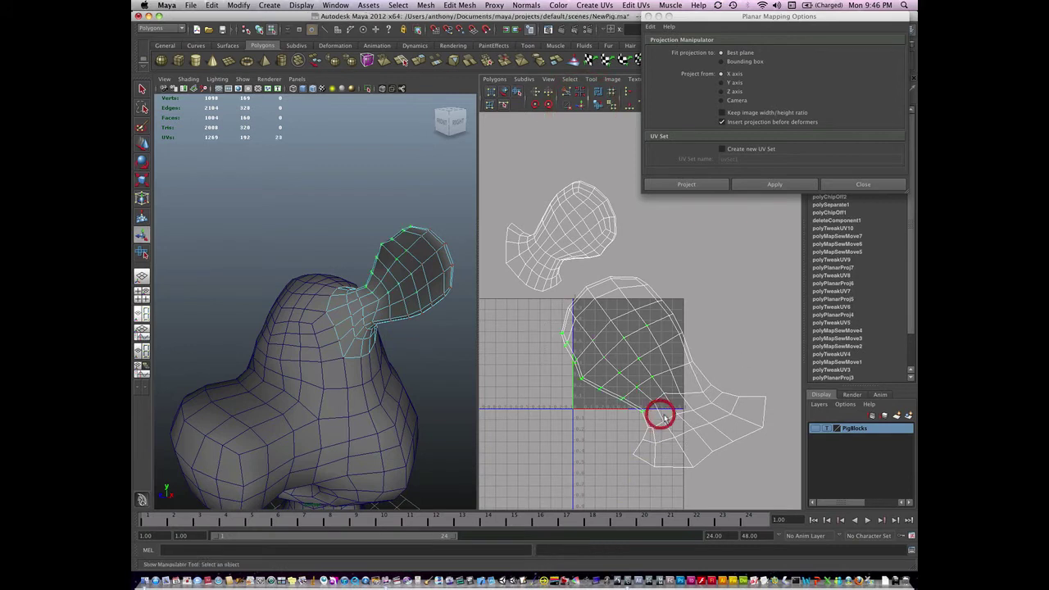
pyautogui.hotkey('shift', '/')
pyautogui.hotkey('shift', '/')
pyautogui.hotkey('shift', '.')
pyautogui.hotkey('shift', '.')
pyautogui.hotkey('shift', '.')
pyautogui.hotkey('shift', '.')
pyautogui.hotkey('shift', '.')
pyautogui.hotkey('shift', '.')
pyautogui.hotkey('shift', '.')
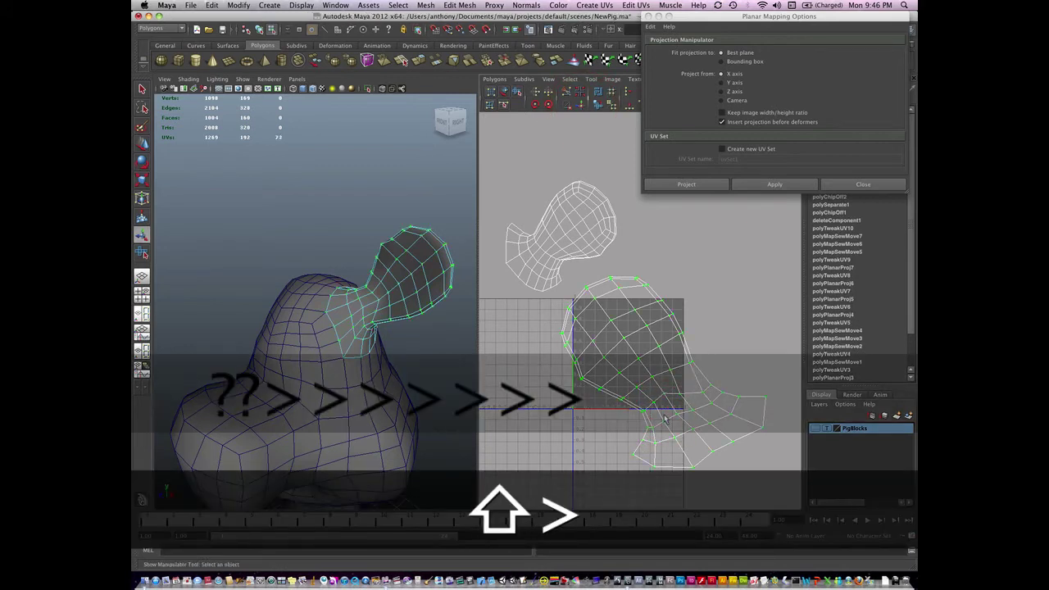
pyautogui.click(517, 91)
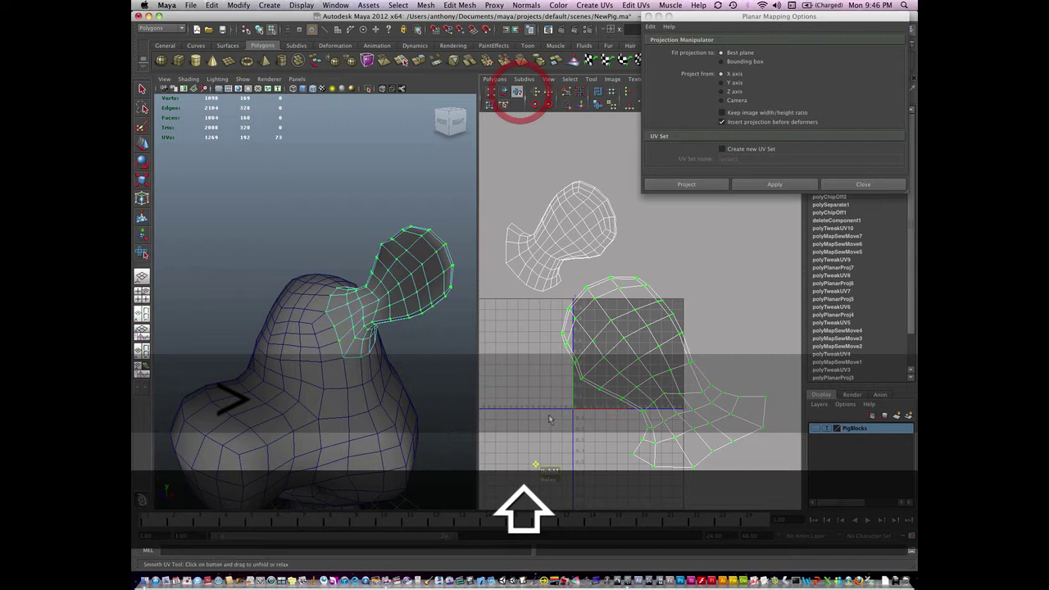
pyautogui.moveTo(549, 470); pyautogui.dragTo(689, 473)
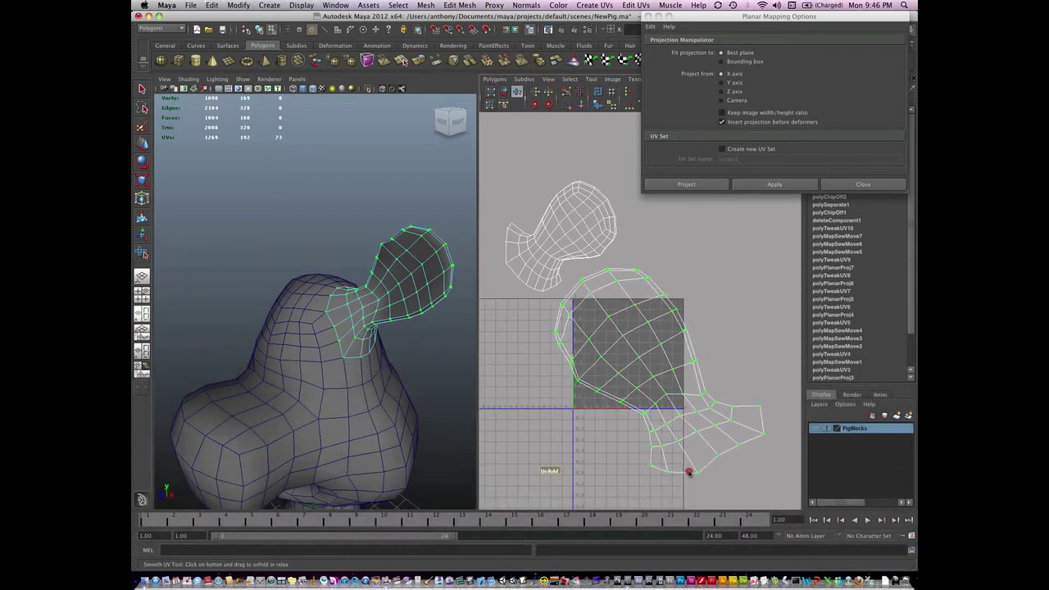
# - Select the other ear shell above the 0–1 square in full and unfold it with the Smooth UV tool
pyautogui.click(613, 459)
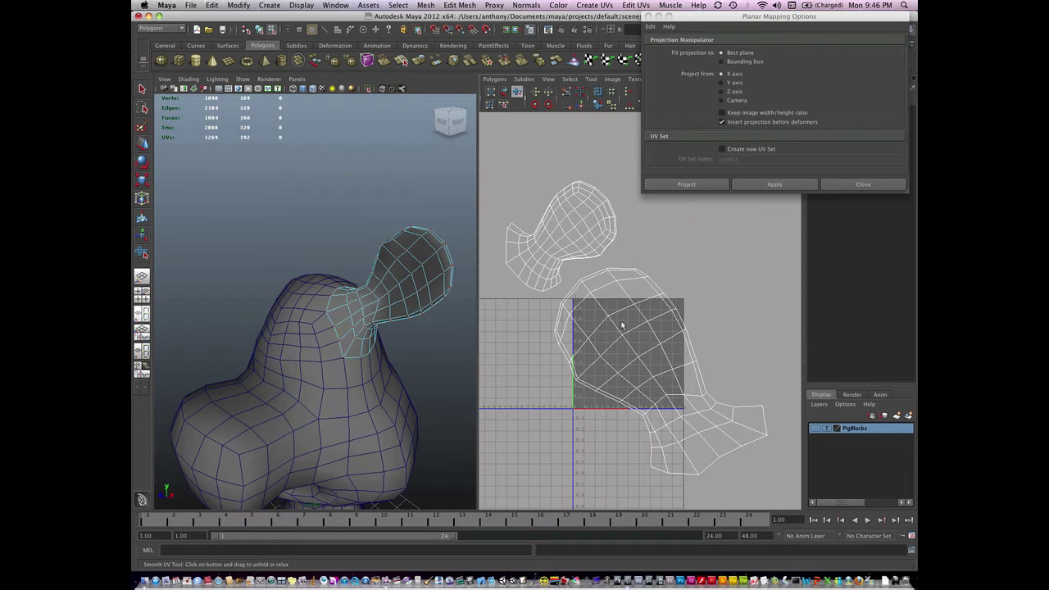
pyautogui.moveTo(578, 208); pyautogui.dragTo(606, 227)
pyautogui.hotkey('shift', '.')
pyautogui.hotkey('shift', '.')
pyautogui.hotkey('shift', '.')
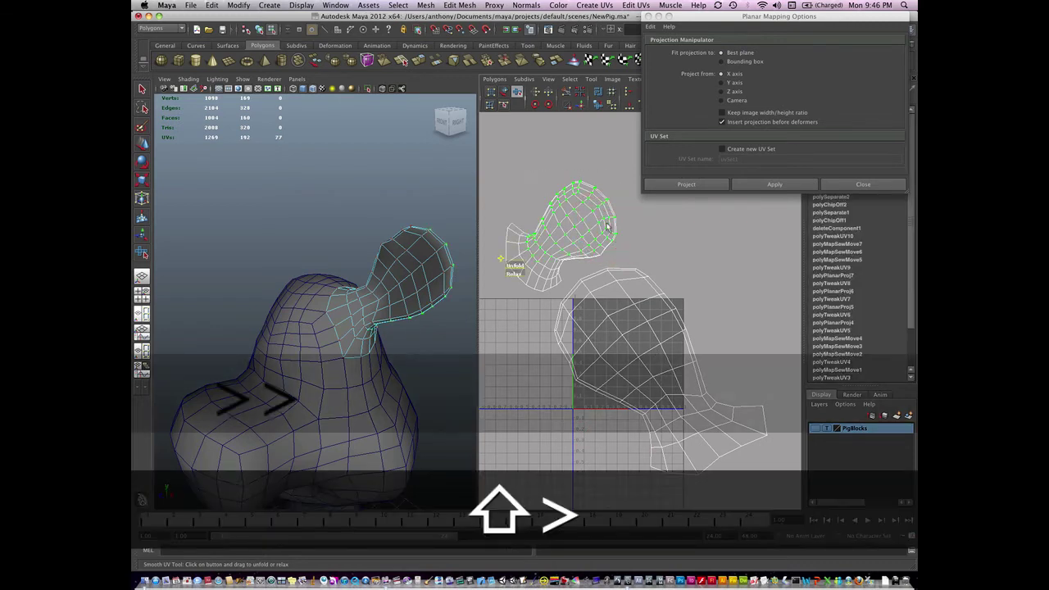
pyautogui.hotkey('shift', '.')
pyautogui.hotkey('shift', '.')
pyautogui.hotkey('shift', '.')
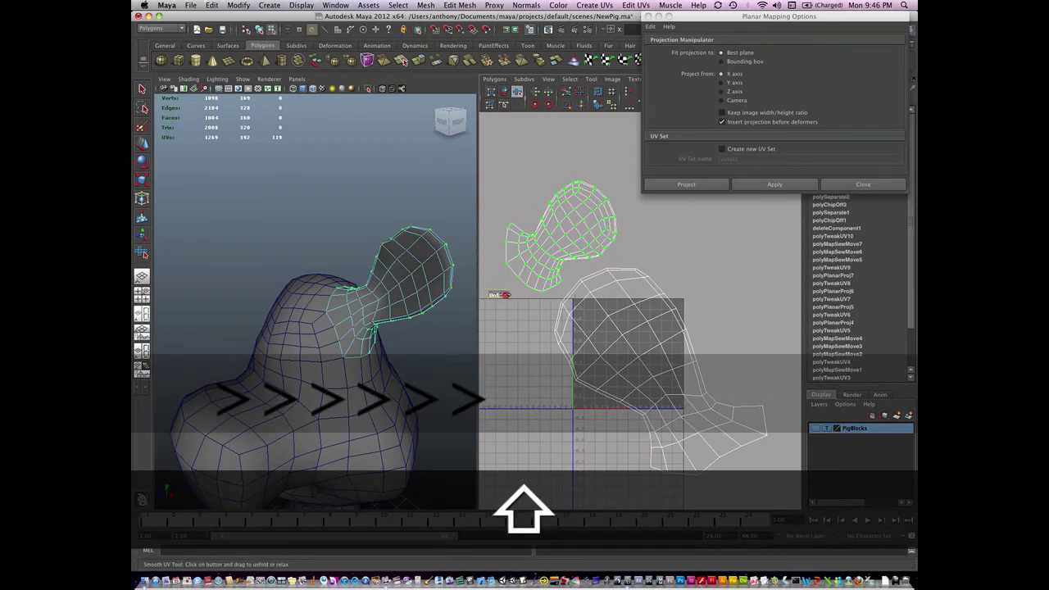
pyautogui.moveTo(502, 294); pyautogui.dragTo(736, 336)
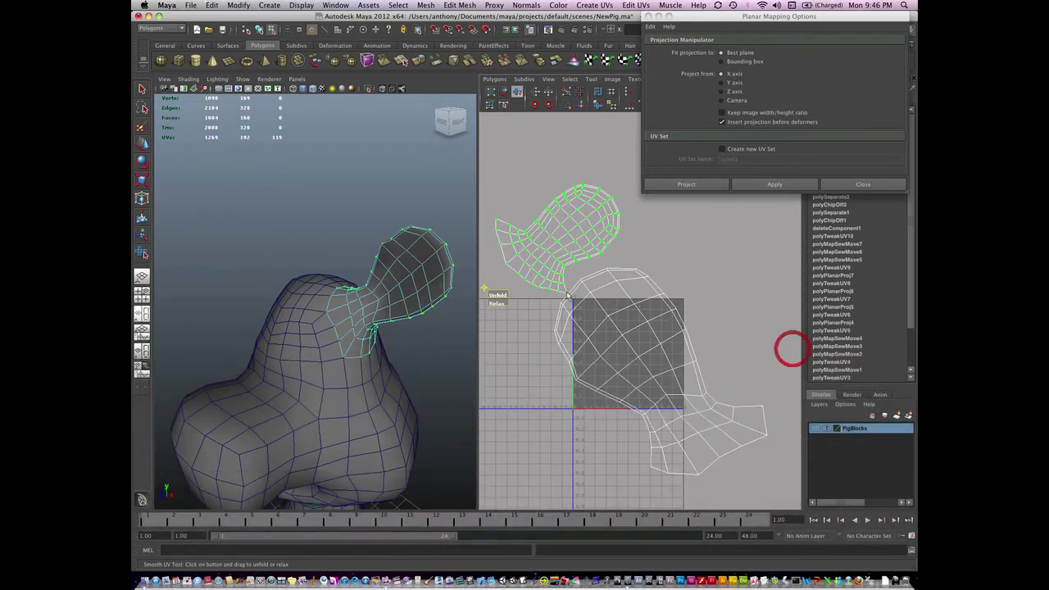
pyautogui.moveTo(503, 294); pyautogui.dragTo(515, 293)
# - Select the entire larger ear shell, scale it down to roughly match the other shell, and position it up beside that shell
pyautogui.click(624, 306)
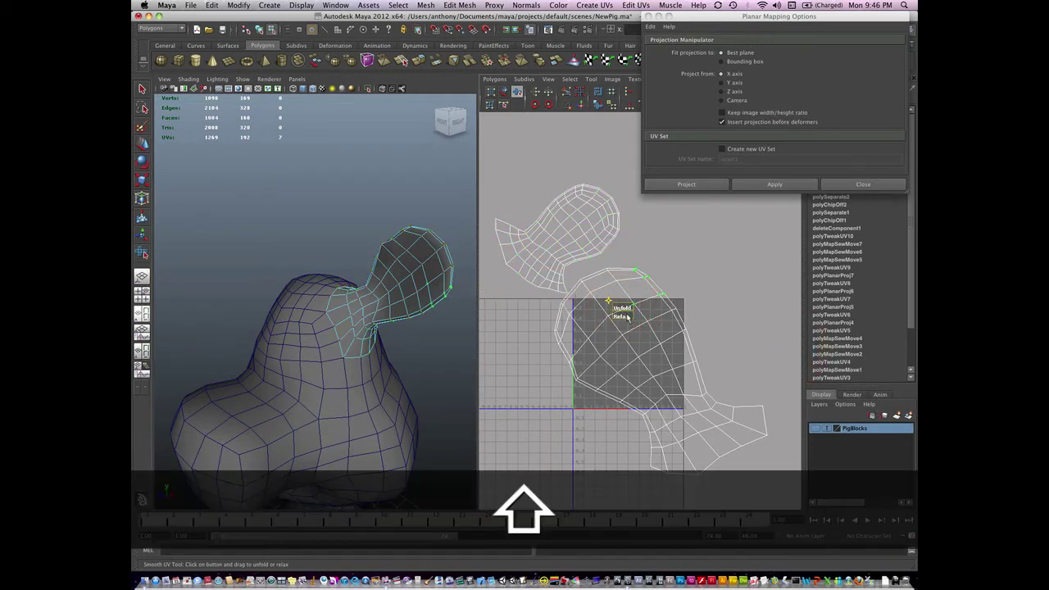
pyautogui.hotkey('shift', '.')
pyautogui.hotkey('shift', '.')
pyautogui.hotkey('shift', '.')
pyautogui.hotkey('shift', '.')
pyautogui.hotkey('shift', '.')
pyautogui.hotkey('shift', '.')
pyautogui.hotkey('shift', '.')
pyautogui.hotkey('shift', '.')
pyautogui.hotkey('shift', '.')
pyautogui.hotkey('shift', '.')
pyautogui.hotkey('shift', '.')
pyautogui.hotkey('shift', '.')
pyautogui.hotkey('shift', '.')
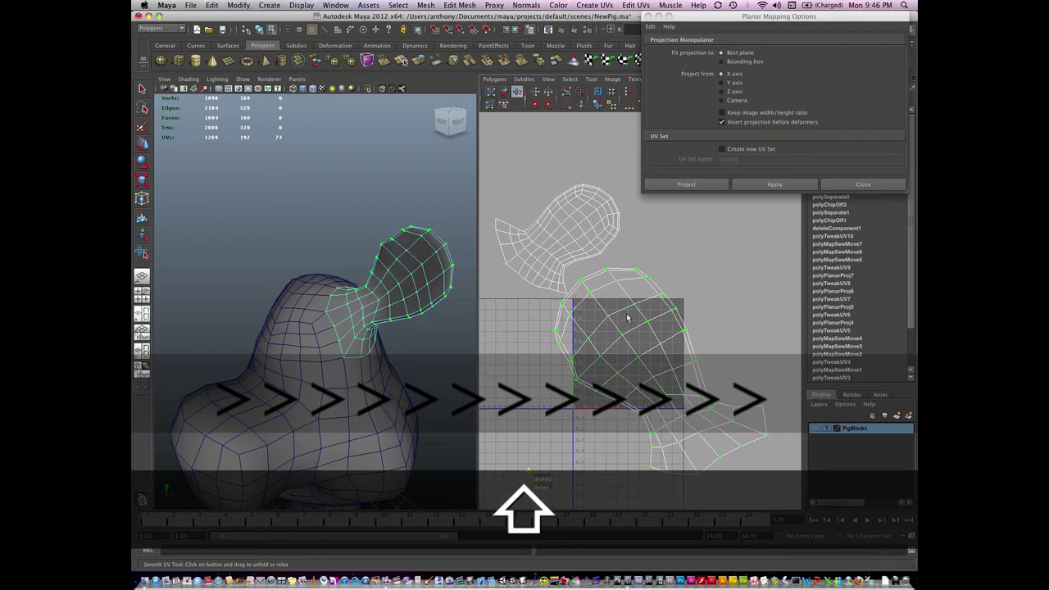
pyautogui.press('r')
pyautogui.moveTo(661, 373); pyautogui.dragTo(669, 302)
pyautogui.press('w')
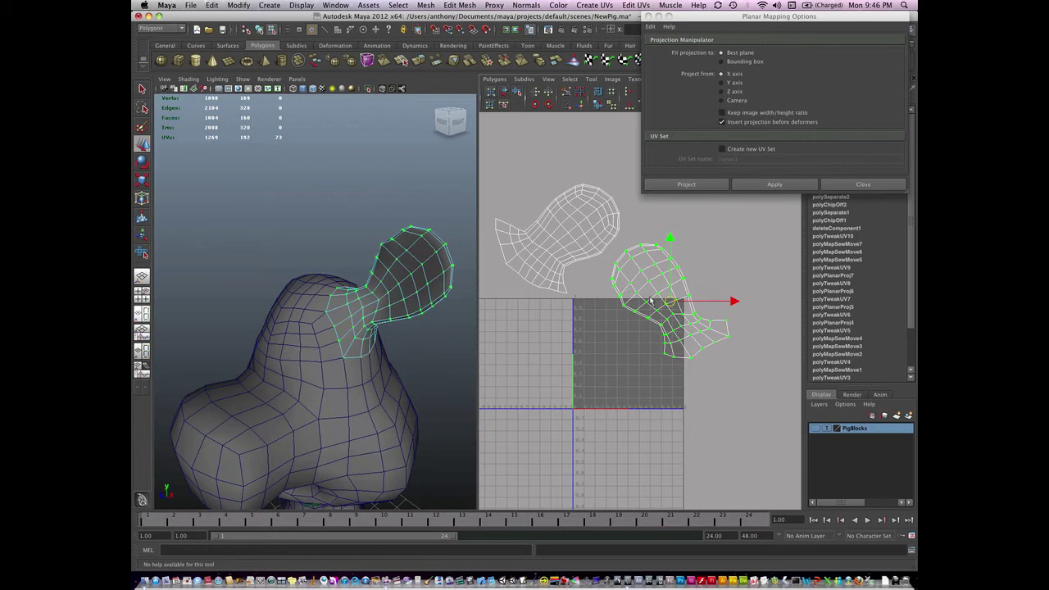
# - Select the upper shell's border UVs from the neck along the facing rim, and move and sew them to the other ear shell
pyautogui.click(520, 220)
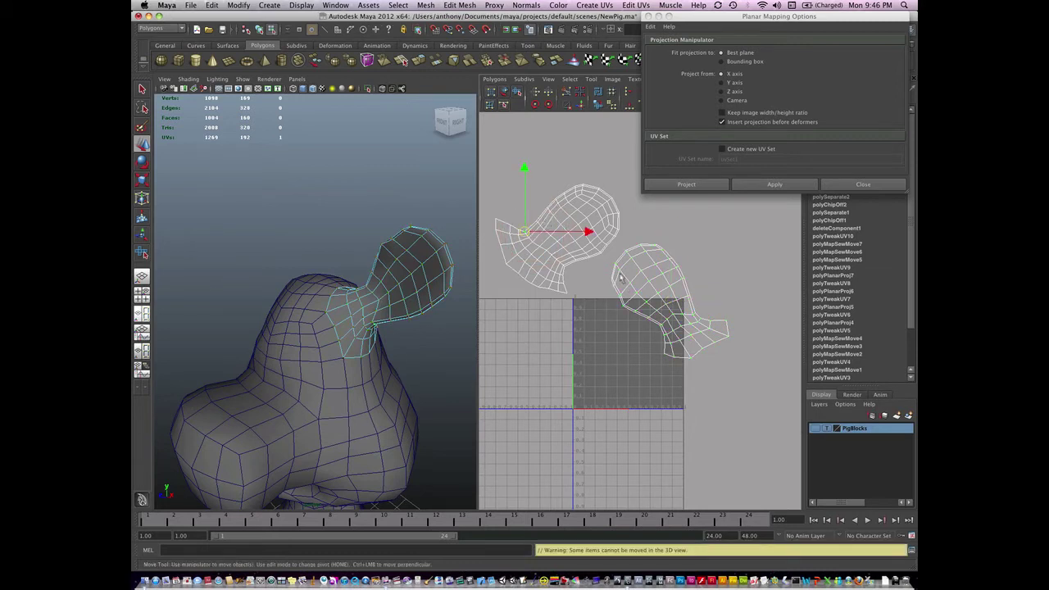
pyautogui.click(574, 261)
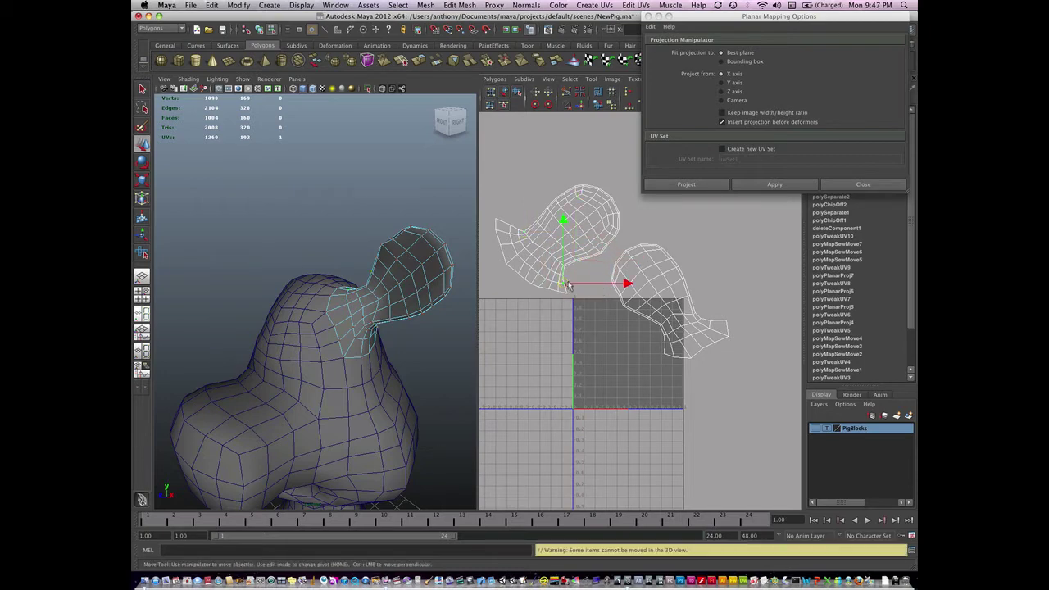
pyautogui.press('q')
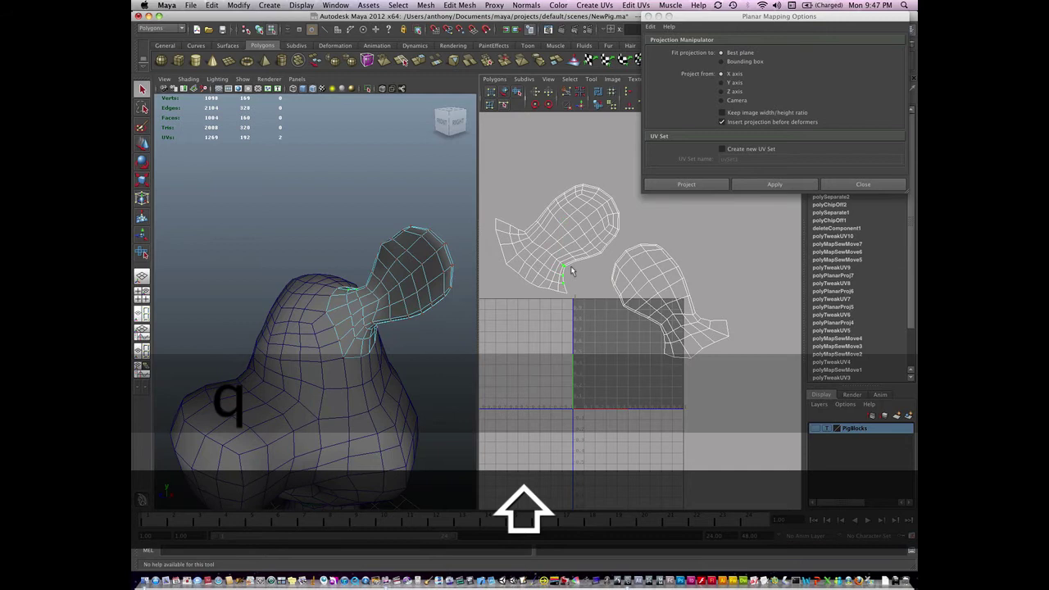
pyautogui.keyDown('shift'); pyautogui.click(571, 268); pyautogui.keyUp('shift')
pyautogui.keyDown('shift'); pyautogui.click(580, 264); pyautogui.keyUp('shift')
pyautogui.keyDown('shift'); pyautogui.click(592, 259); pyautogui.keyUp('shift')
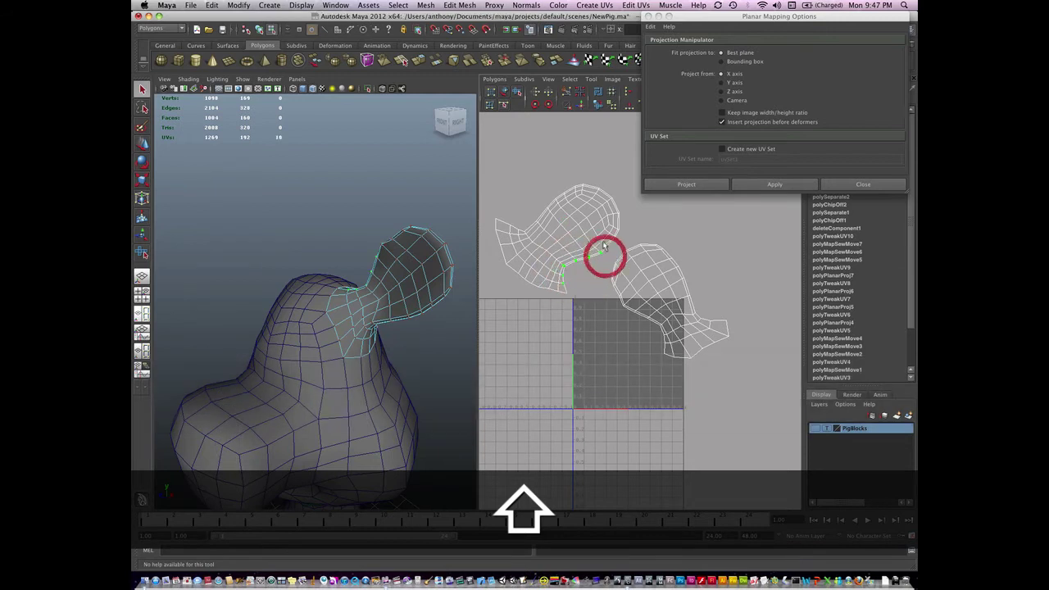
pyautogui.keyDown('shift'); pyautogui.click(621, 237); pyautogui.keyUp('shift')
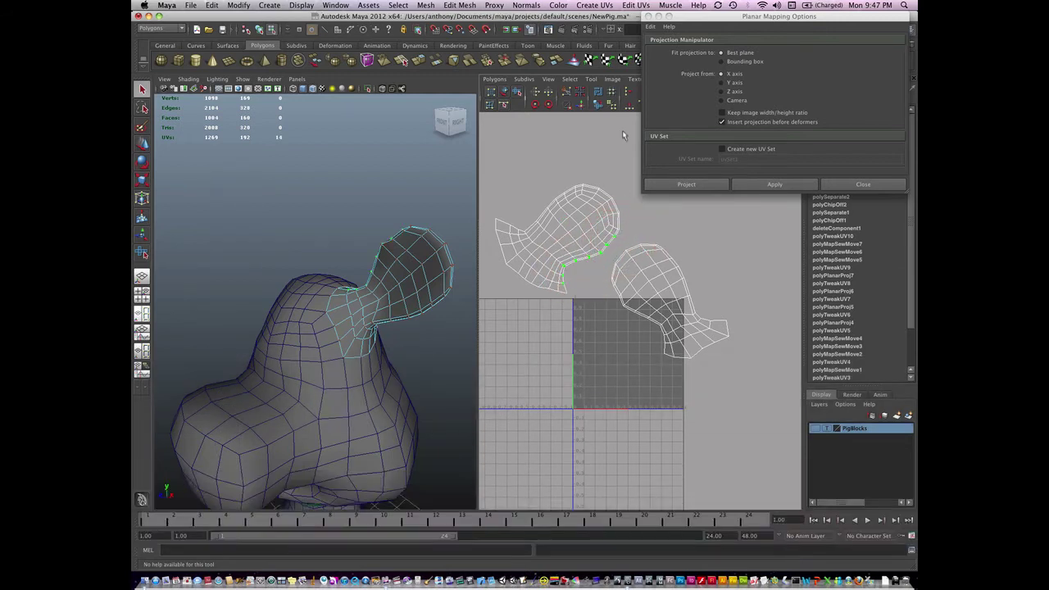
pyautogui.click(579, 105)
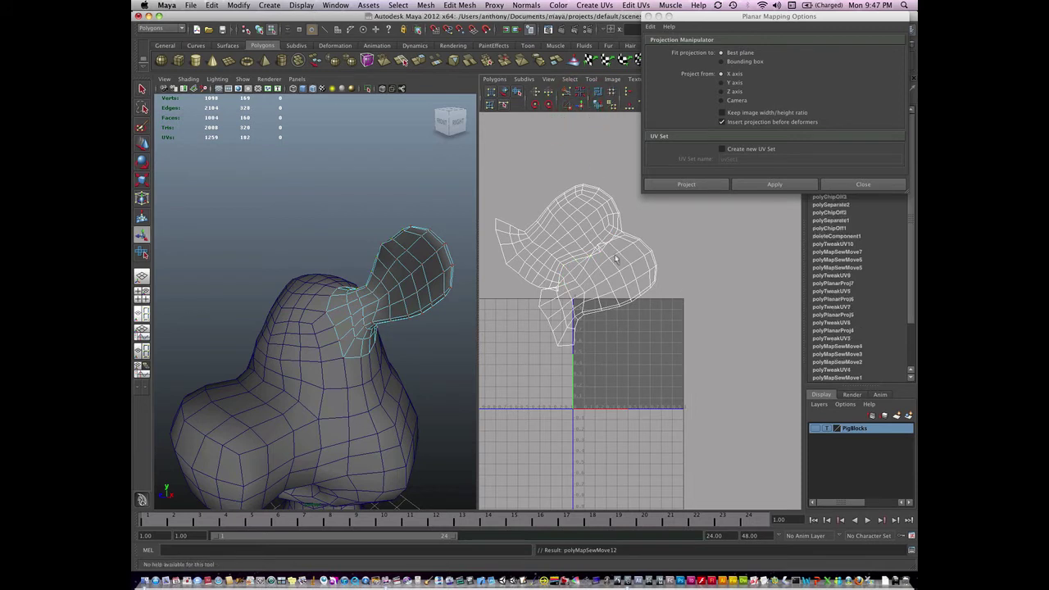
# - Select the entire joined ear shell and unfold it repeatedly with the Smooth UV tool to spread both halves
pyautogui.hotkey('shift', '.')
pyautogui.hotkey('shift', '.')
pyautogui.hotkey('shift', '.')
pyautogui.hotkey('shift', '.')
pyautogui.hotkey('shift', '.')
pyautogui.hotkey('shift', '.')
pyautogui.hotkey('shift', '.')
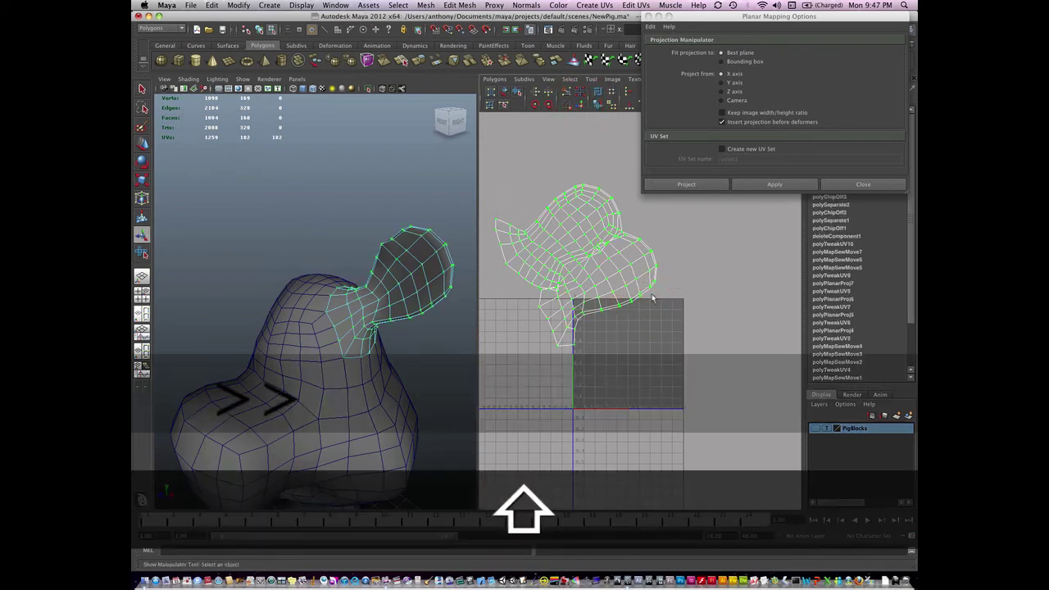
pyautogui.hotkey('shift', '.')
pyautogui.hotkey('shift', '.')
pyautogui.hotkey('shift', '.')
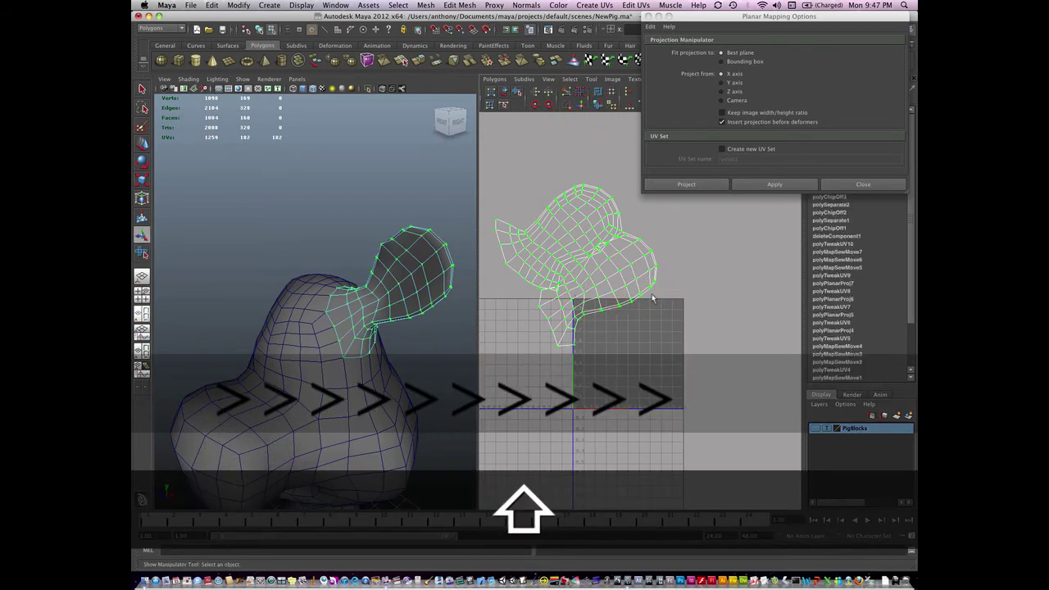
pyautogui.click(517, 92)
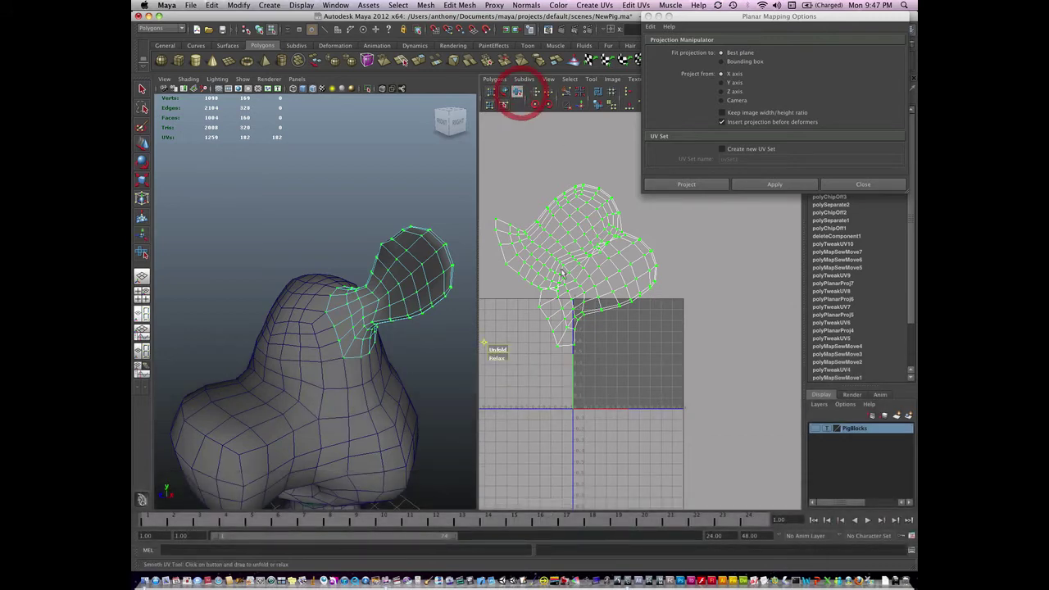
pyautogui.moveTo(497, 352); pyautogui.dragTo(707, 385)
pyautogui.moveTo(498, 352); pyautogui.dragTo(607, 364)
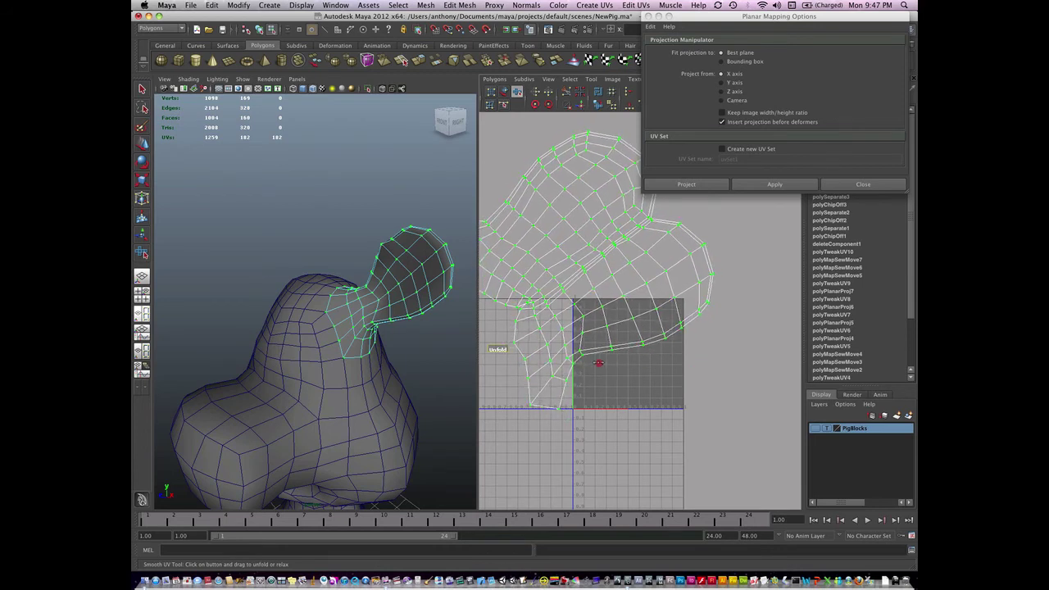
pyautogui.moveTo(599, 362)
pyautogui.mouseDown()
pyautogui.moveTo(541, 358)
pyautogui.moveTo(628, 367)
pyautogui.moveTo(601, 366)
pyautogui.mouseUp()
# - Separate the overlapping UVs in the notch between the ear shell's two neck flaps by moving individual points apart
pyautogui.keyDown('alt'); pyautogui.moveTo(616, 360); pyautogui.dragTo(660, 414, button='middle'); pyautogui.keyUp('alt')
pyautogui.keyDown('alt'); pyautogui.moveTo(660, 414); pyautogui.dragTo(574, 393, button='right'); pyautogui.keyUp('alt')
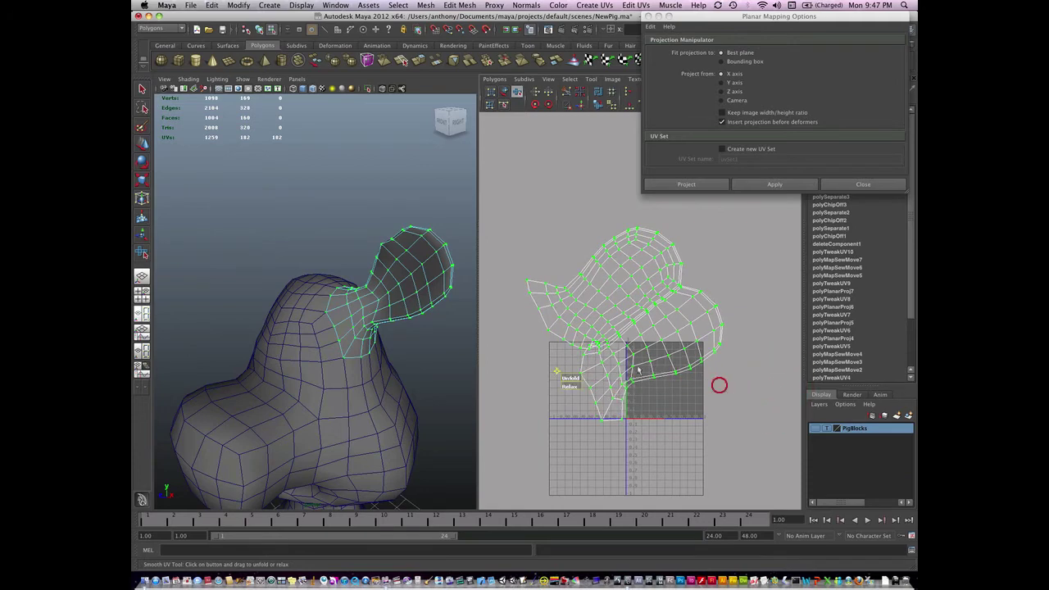
pyautogui.keyDown('alt'); pyautogui.moveTo(590, 352); pyautogui.dragTo(772, 387, button='right'); pyautogui.keyUp('alt')
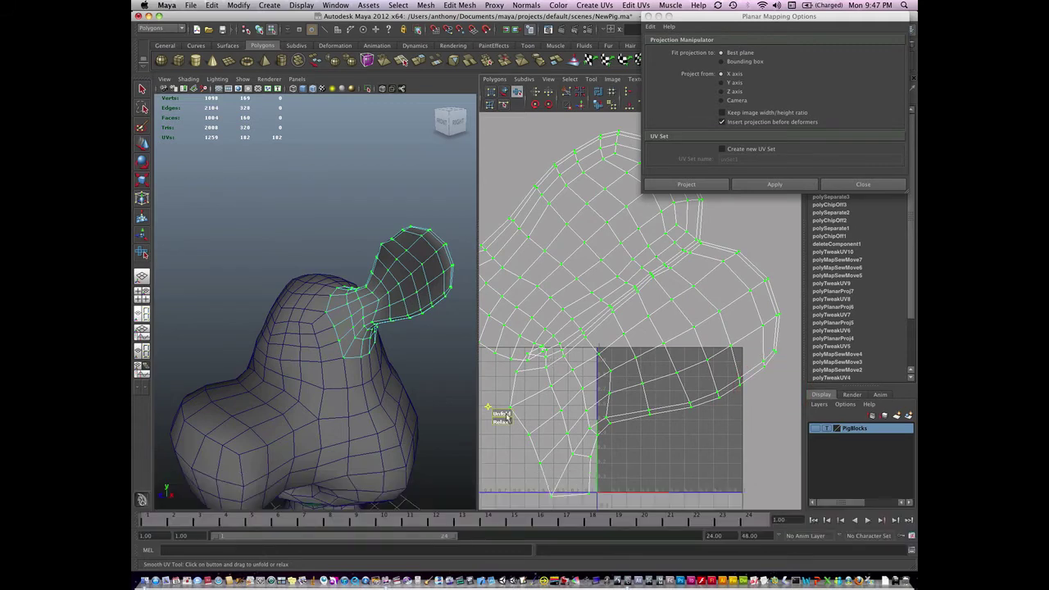
pyautogui.rightClick(532, 365)
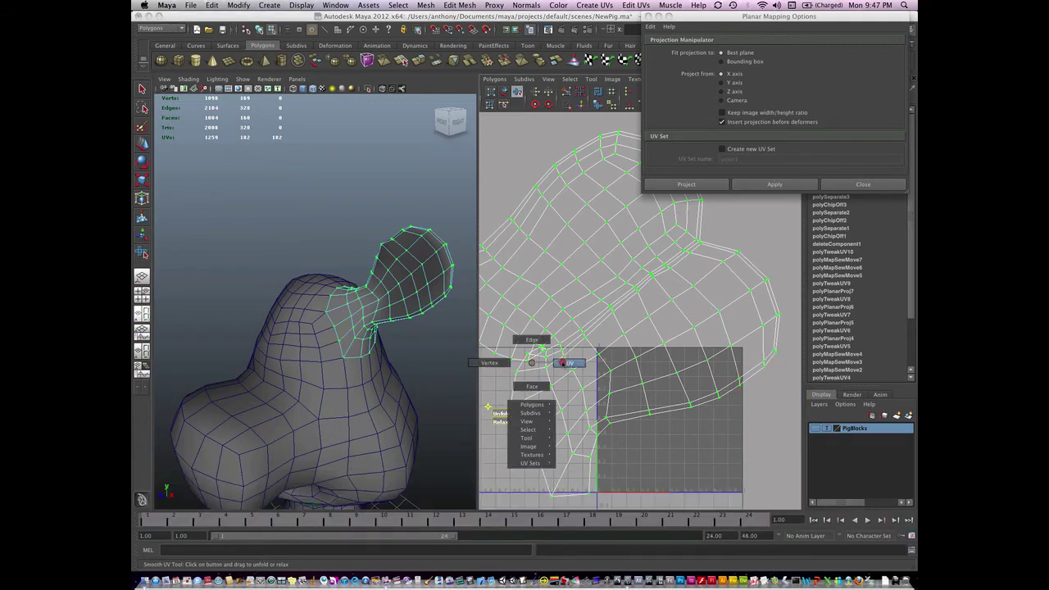
pyautogui.click(565, 363)
pyautogui.press('w')
pyautogui.click(529, 359)
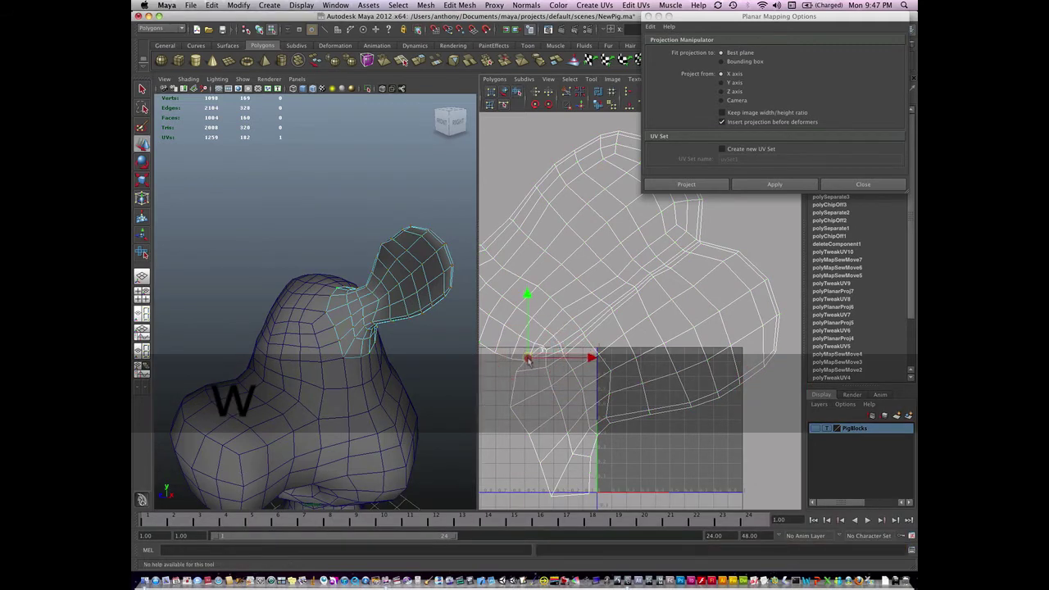
pyautogui.moveTo(528, 358); pyautogui.dragTo(540, 351)
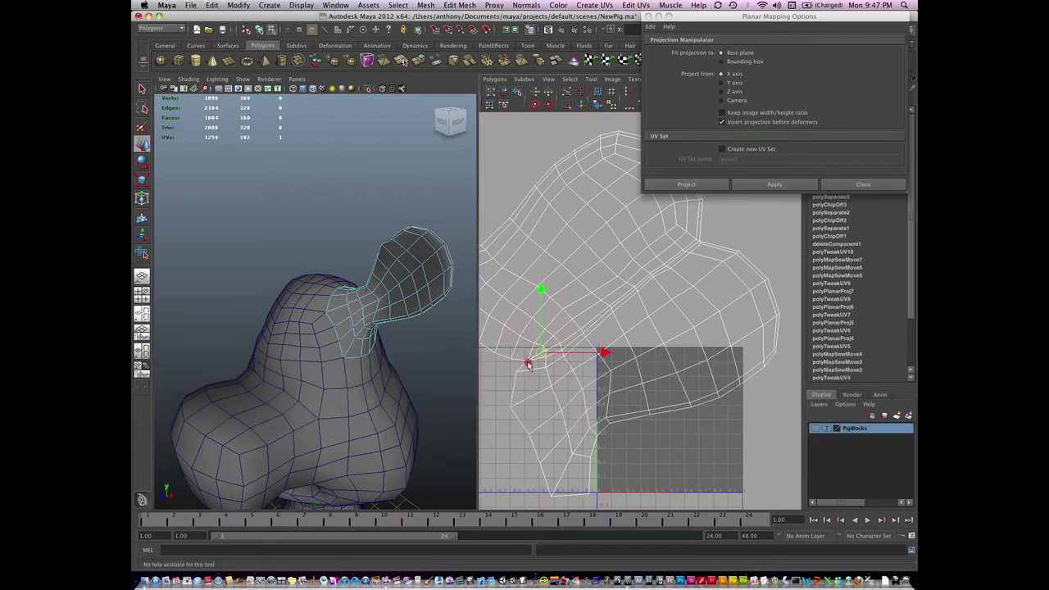
pyautogui.moveTo(528, 365); pyautogui.dragTo(524, 358)
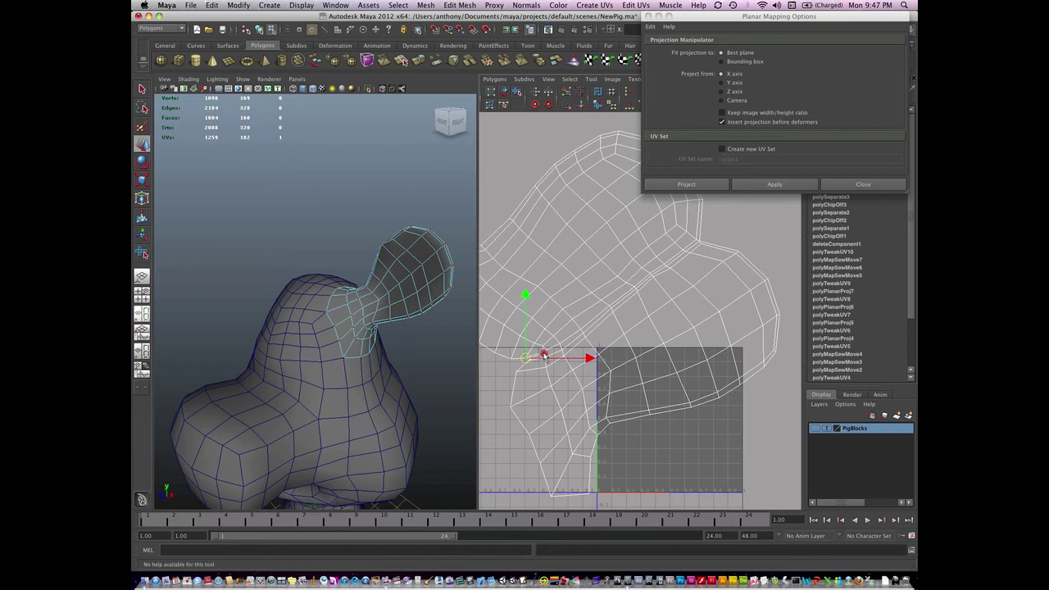
# - Fine-tune the remaining crossed UVs in the neck-flap notch one by one to untangle the border edges
pyautogui.click(543, 353)
pyautogui.click(527, 363)
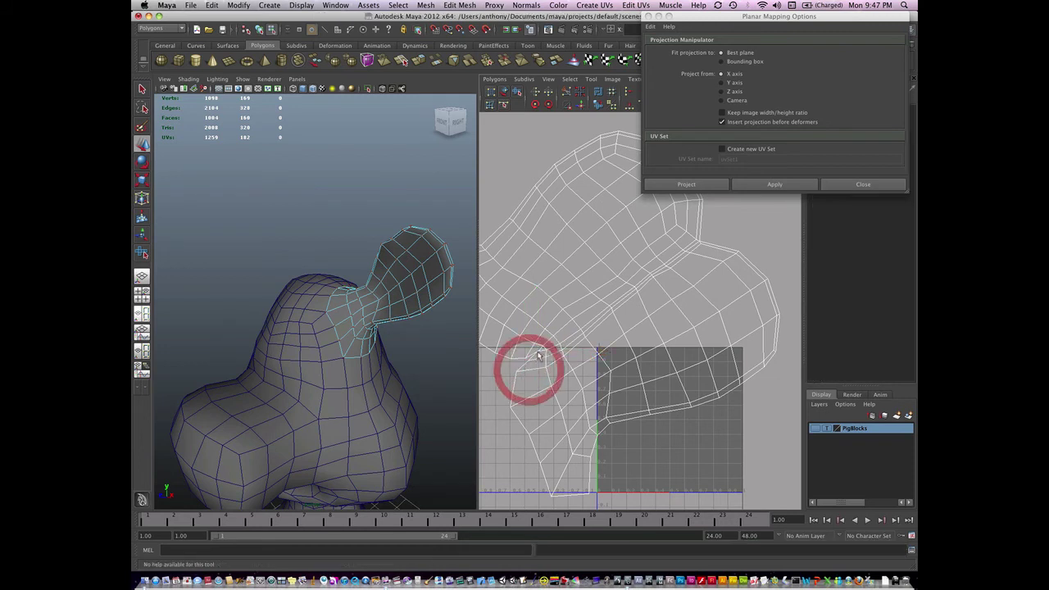
pyautogui.click(537, 352)
pyautogui.click(534, 348)
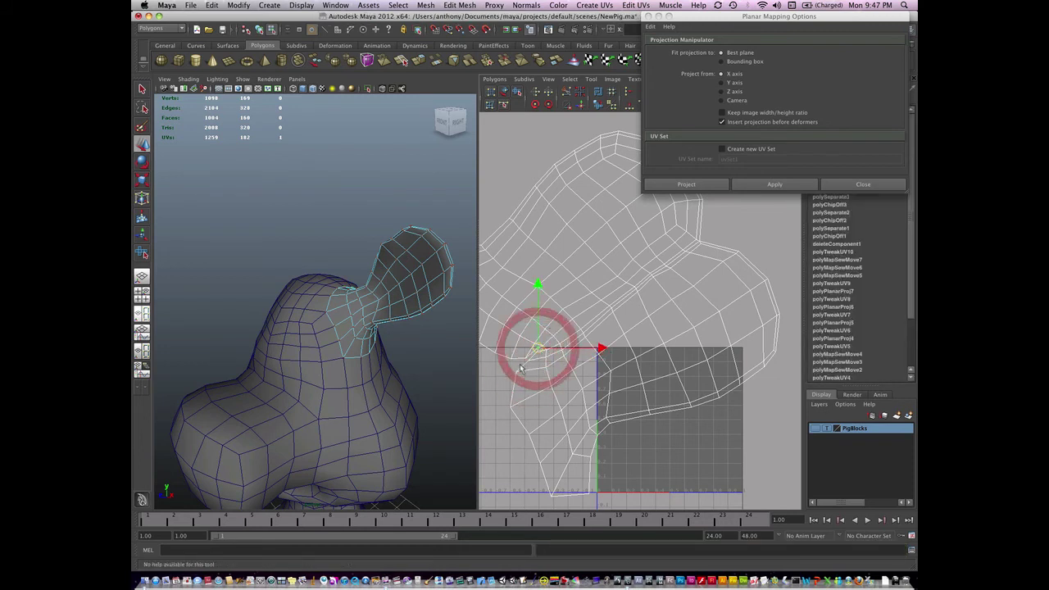
pyautogui.click(520, 360)
pyautogui.click(538, 349)
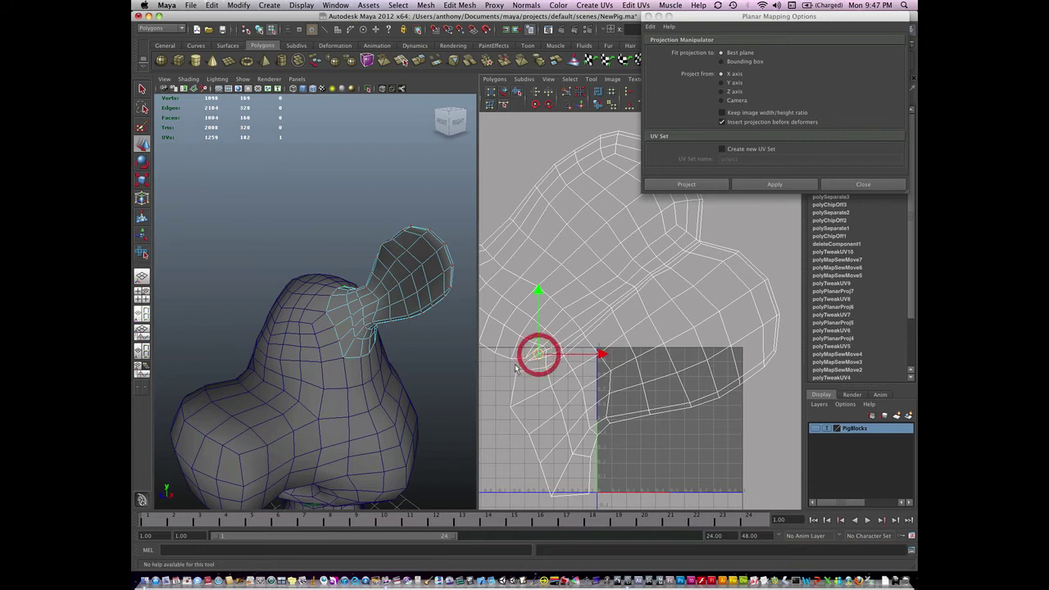
pyautogui.click(517, 365)
pyautogui.click(537, 350)
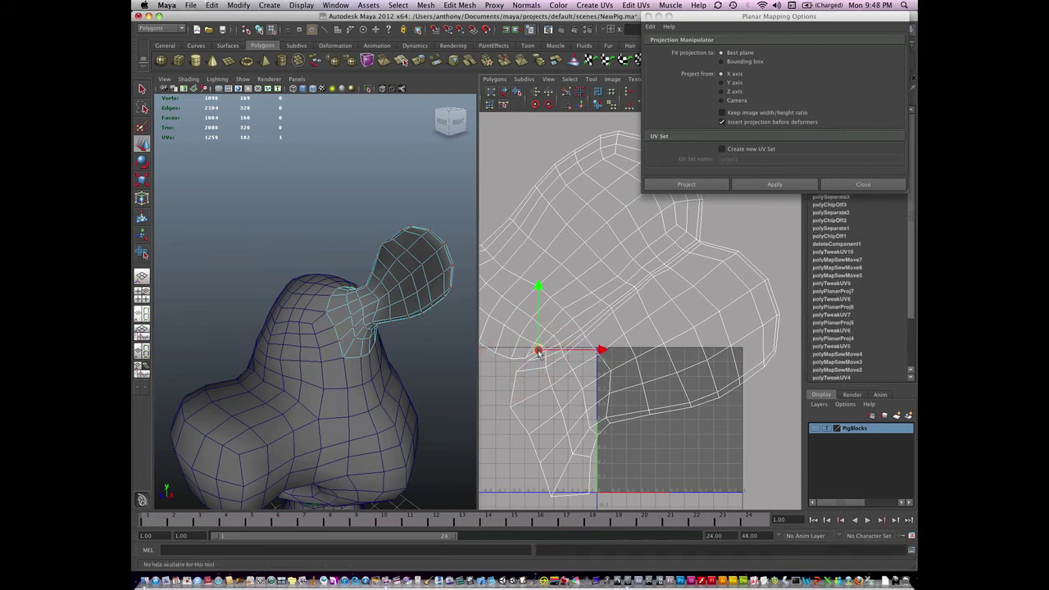
pyautogui.click(537, 350)
pyautogui.click(526, 359)
pyautogui.click(525, 358)
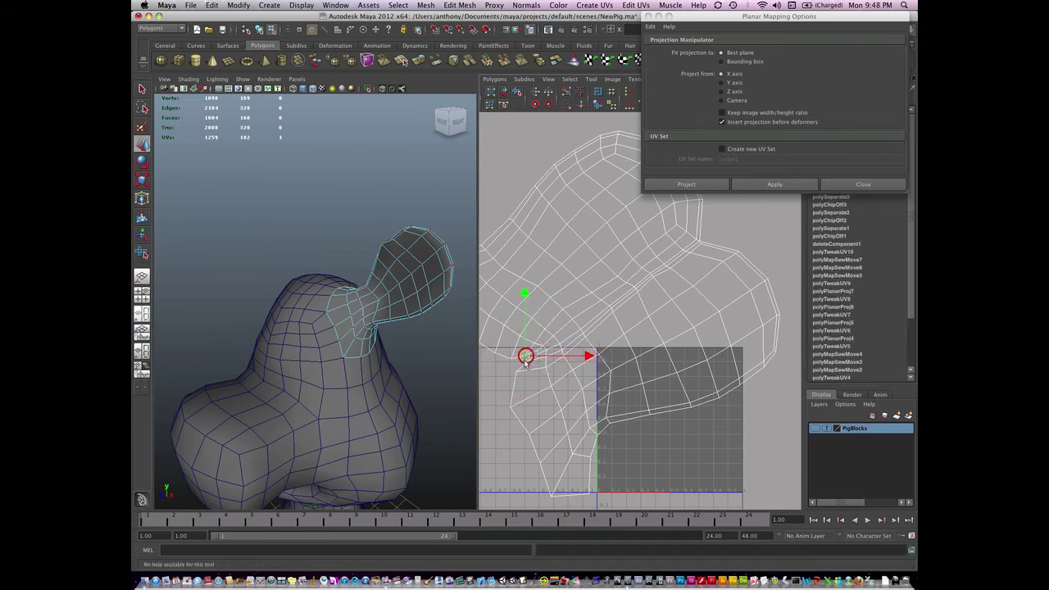
pyautogui.click(513, 367)
# - Grow a UV selection from the shell's middle to the entire ear shell and unfold it again with the Smooth UV tool
pyautogui.keyDown('alt'); pyautogui.moveTo(565, 364); pyautogui.dragTo(487, 373, button='right'); pyautogui.keyUp('alt')
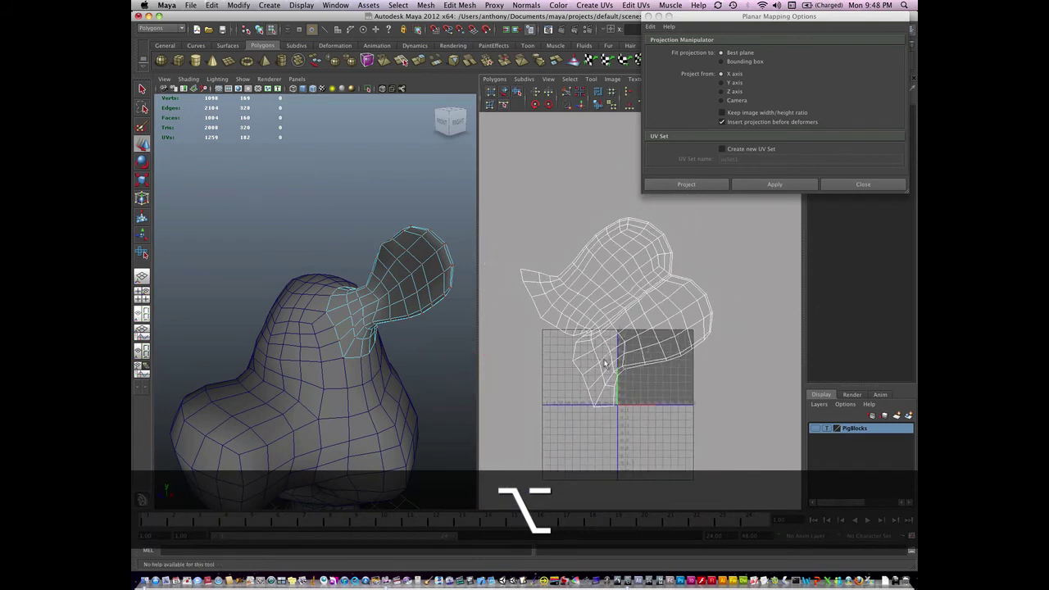
pyautogui.moveTo(643, 328); pyautogui.dragTo(670, 328, button='right')
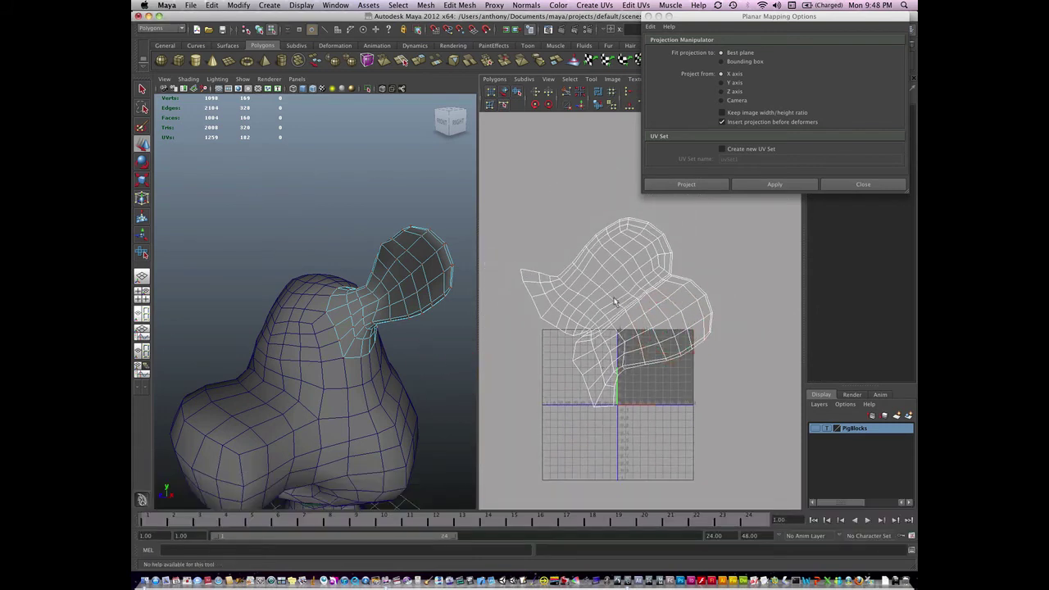
pyautogui.moveTo(612, 297); pyautogui.dragTo(632, 314)
pyautogui.press('>')
pyautogui.press('>')
pyautogui.press('>')
pyautogui.press('>')
pyautogui.press('>')
pyautogui.press('>')
pyautogui.press('>')
pyautogui.press('>')
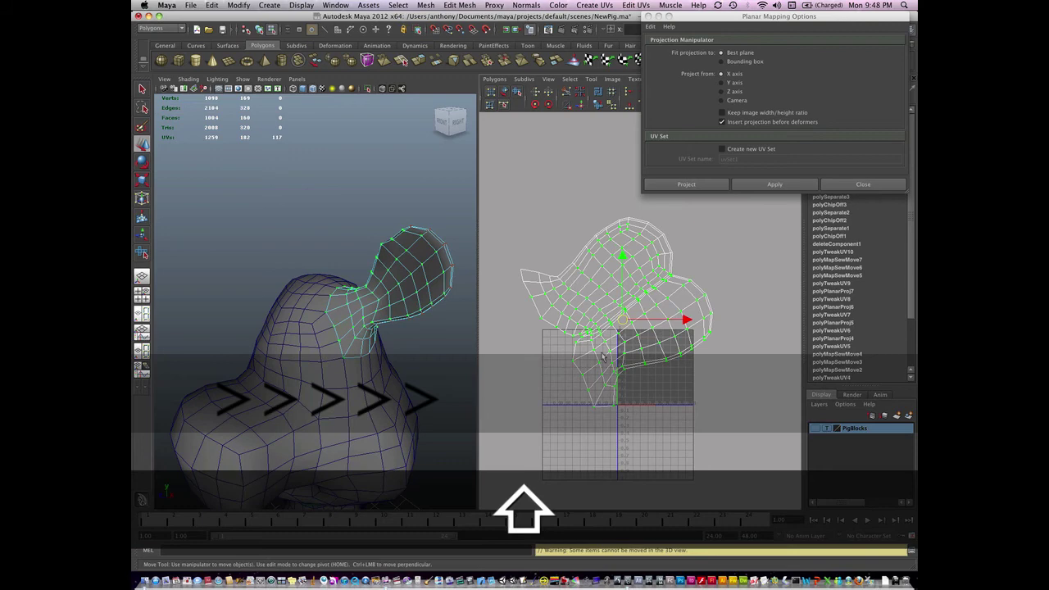
pyautogui.click(517, 91)
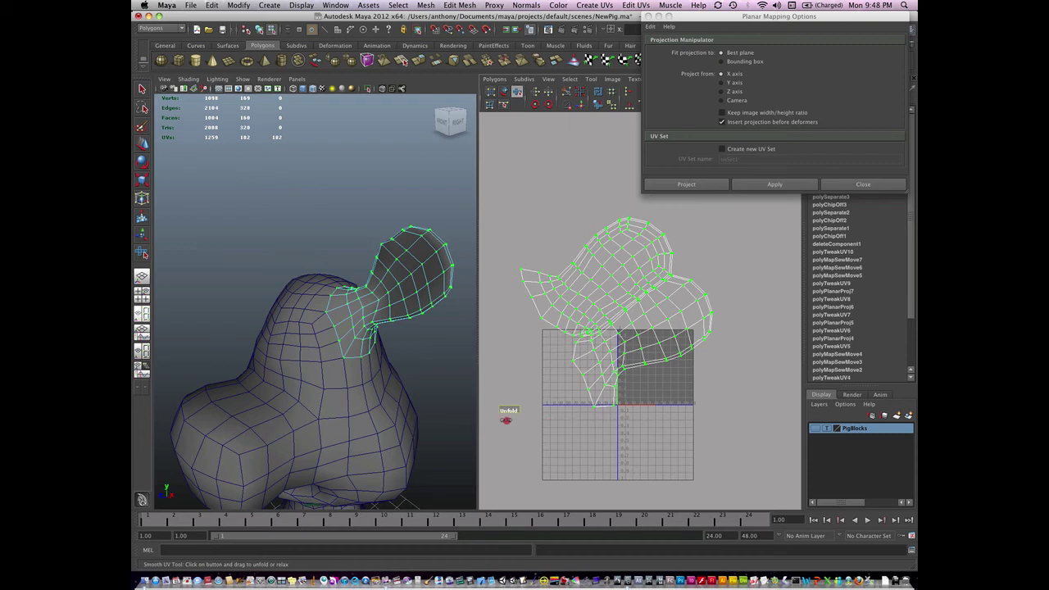
pyautogui.click(552, 397)
# - Scale the entire ear shell down to less than half its size and move it clear of the 0–1 square, to its right
pyautogui.keyDown('alt'); pyautogui.moveTo(667, 369); pyautogui.dragTo(672, 331, button='right'); pyautogui.keyUp('alt')
pyautogui.moveTo(523, 218); pyautogui.dragTo(734, 412)
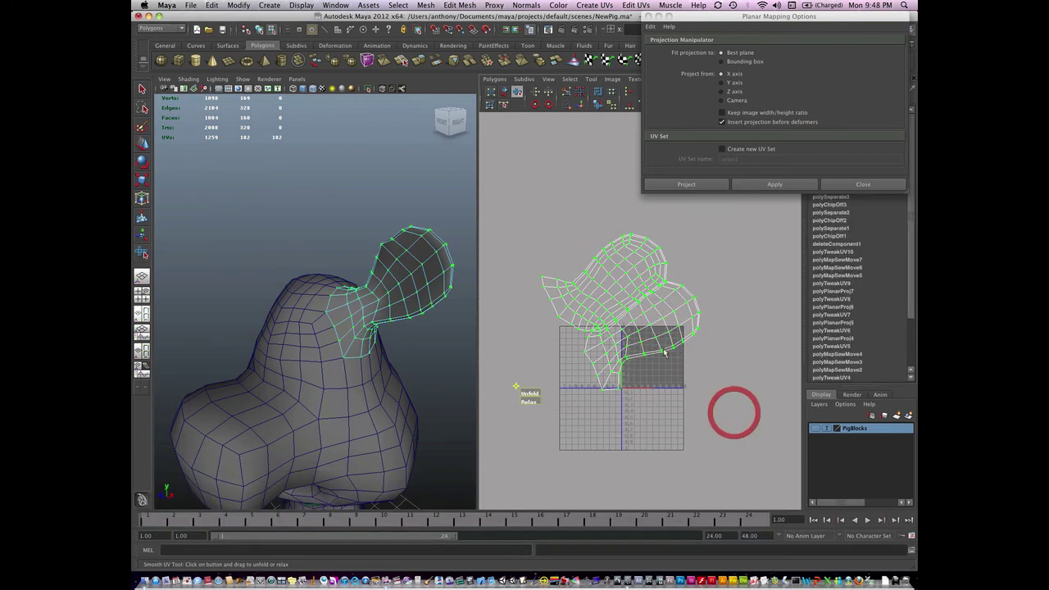
pyautogui.press('r')
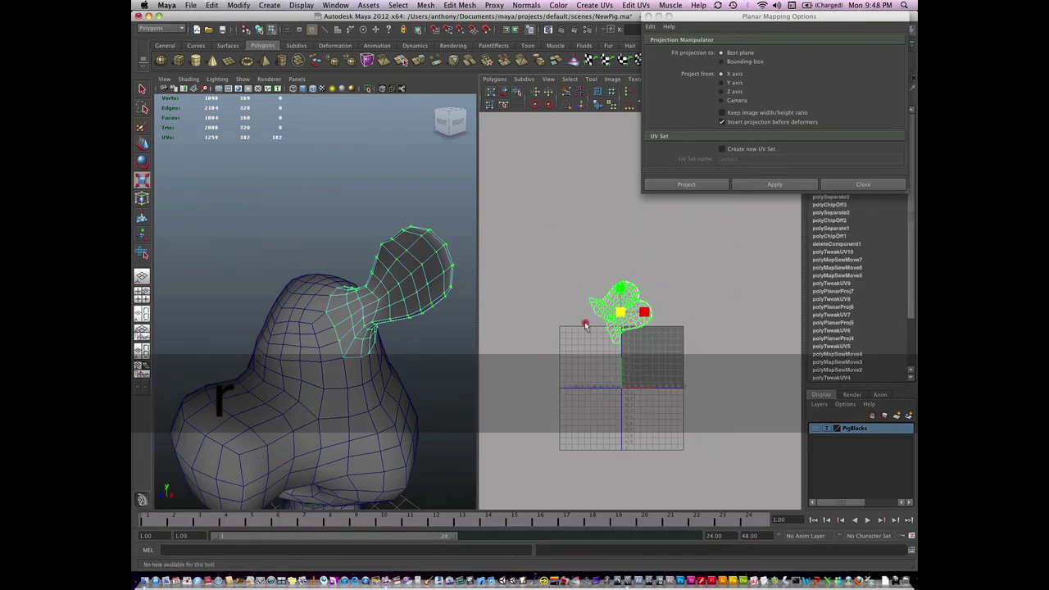
pyautogui.press('w')
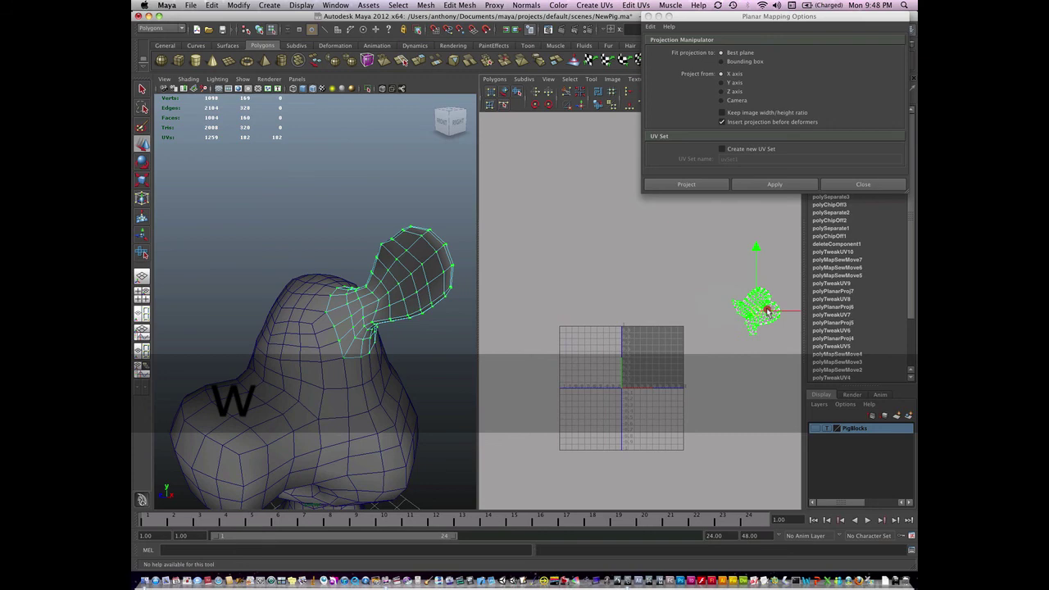